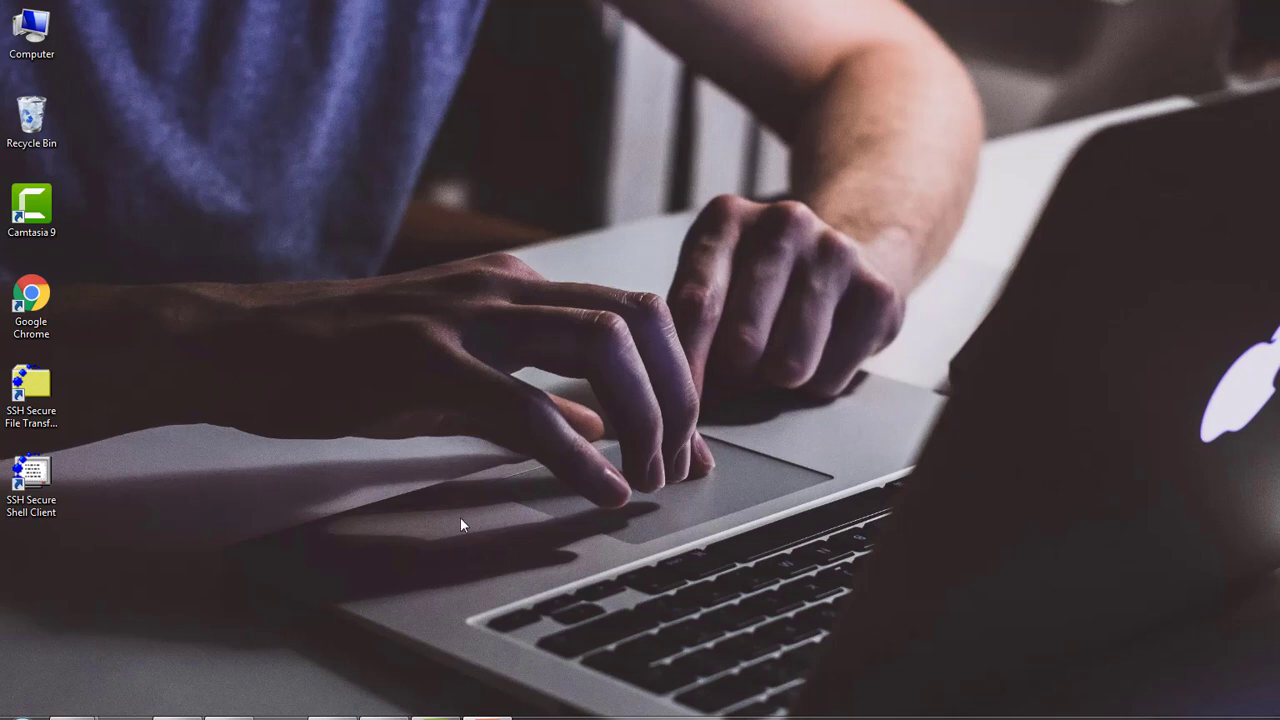
# Step: Download the 6.42.5 extra packages for MIPSBE from mikrotik.com/download
pyautogui.click(178, 718)
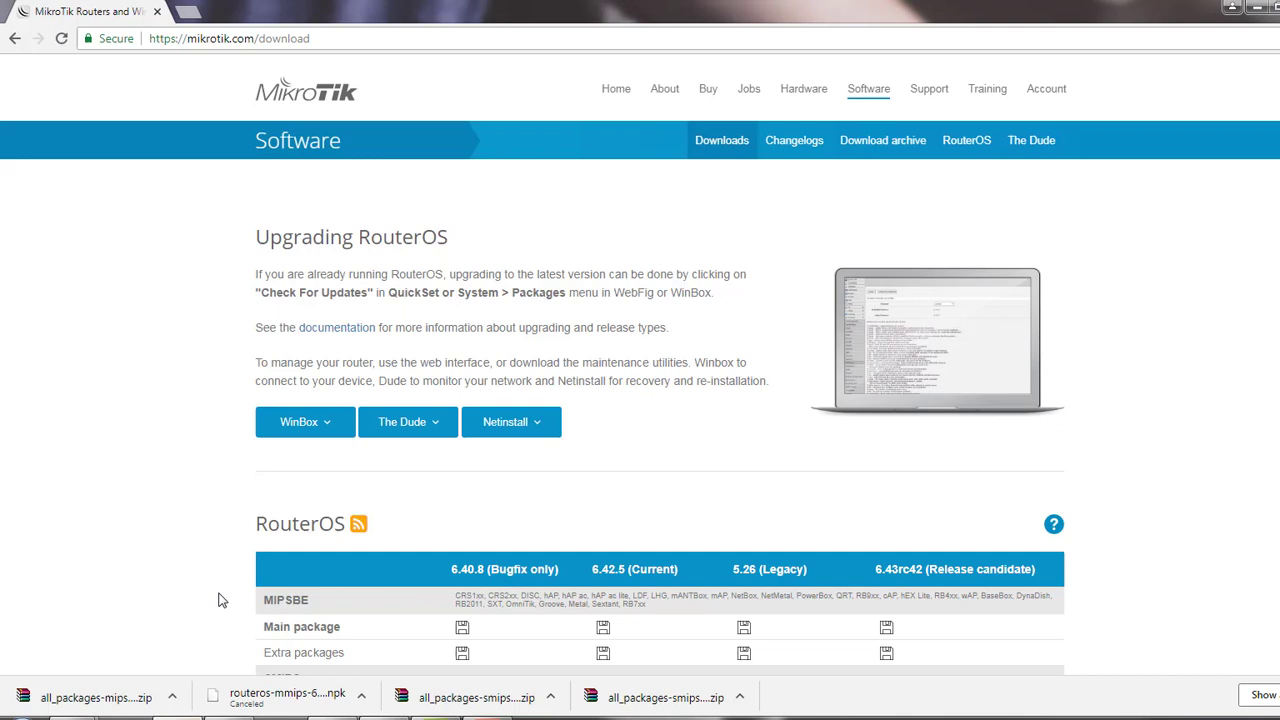
pyautogui.click(326, 41)
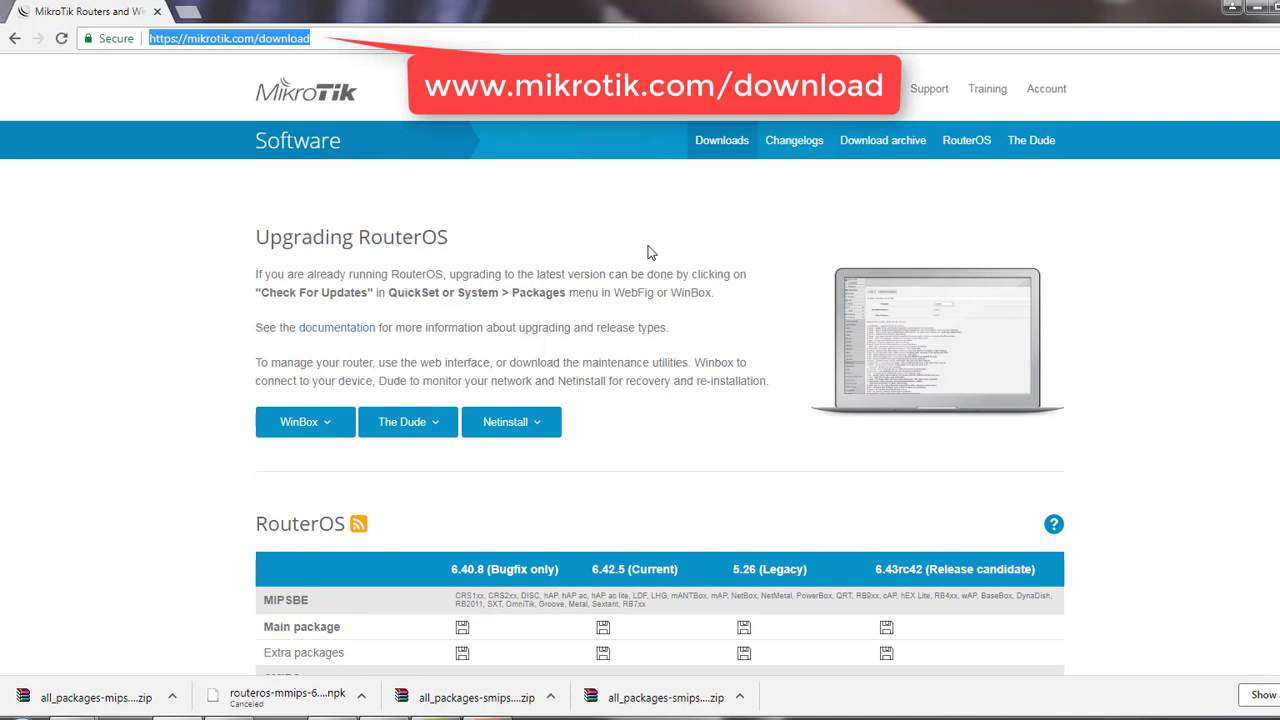
pyautogui.scroll(-3, 660, 438)
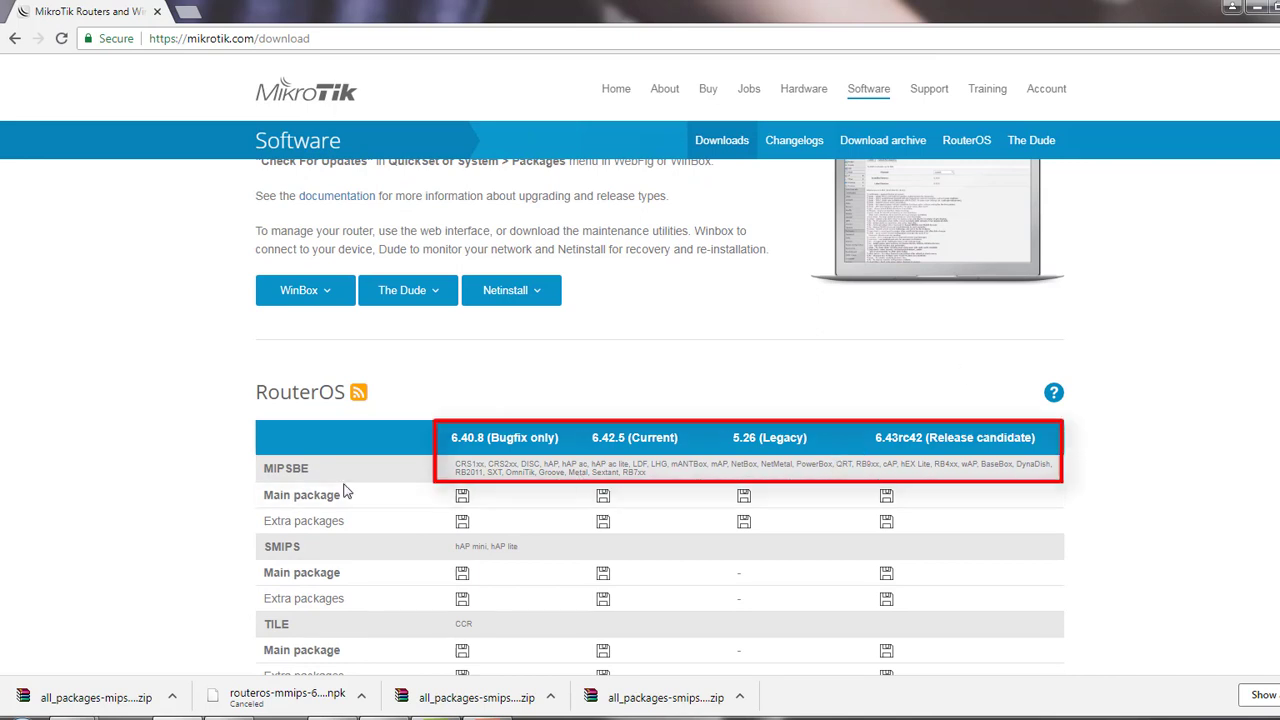
pyautogui.moveTo(291, 467); pyautogui.dragTo(272, 468)
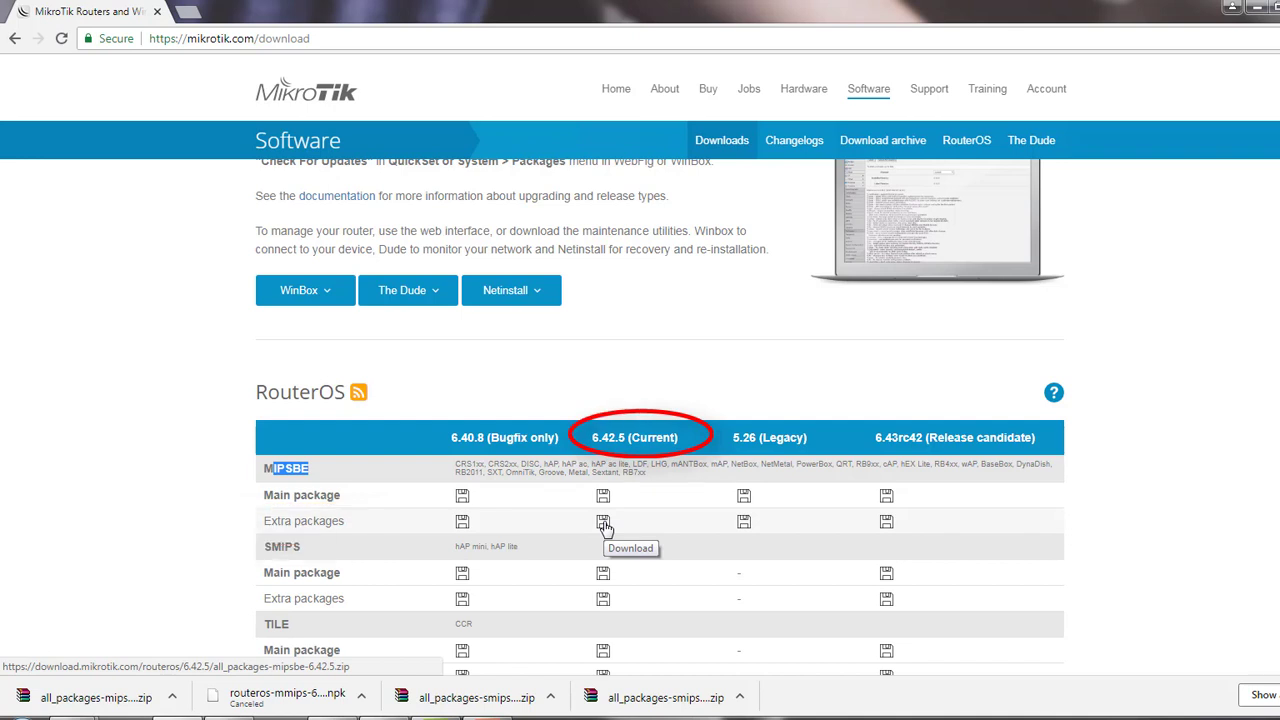
pyautogui.click(603, 522)
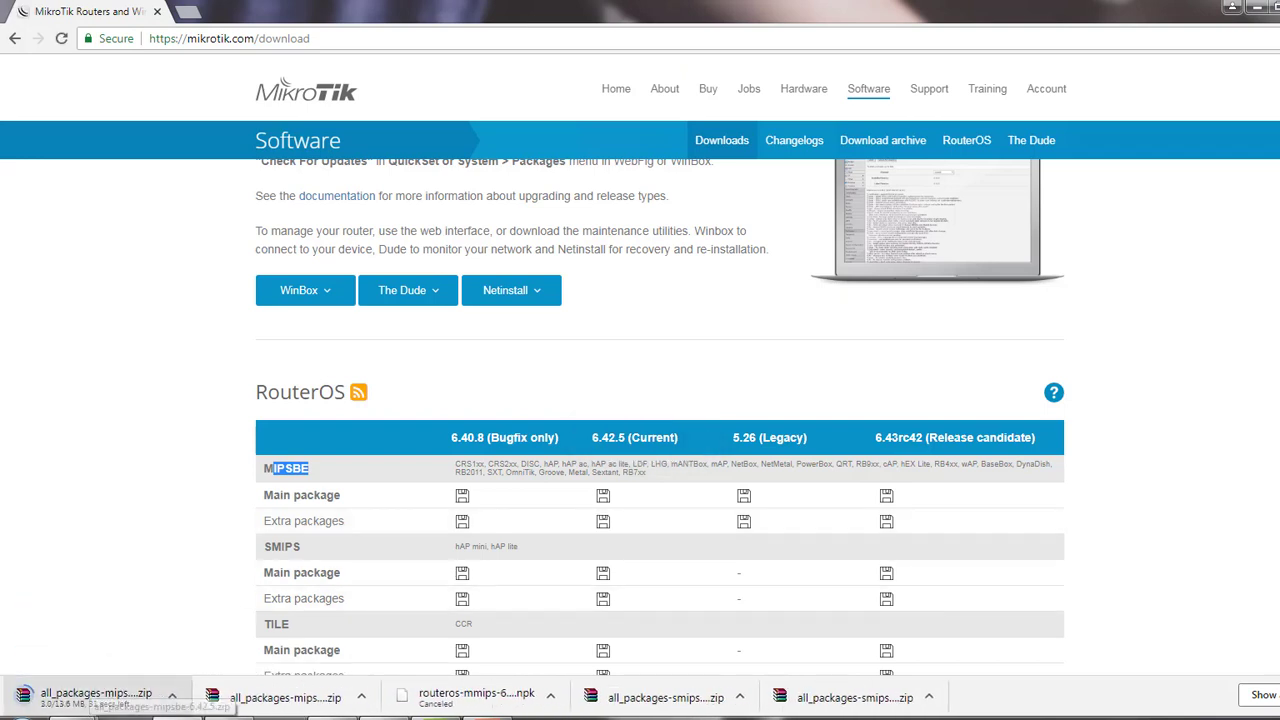
# Step: Open the MikroTik download archive and scroll through the historical releases
pyautogui.click(145, 466)
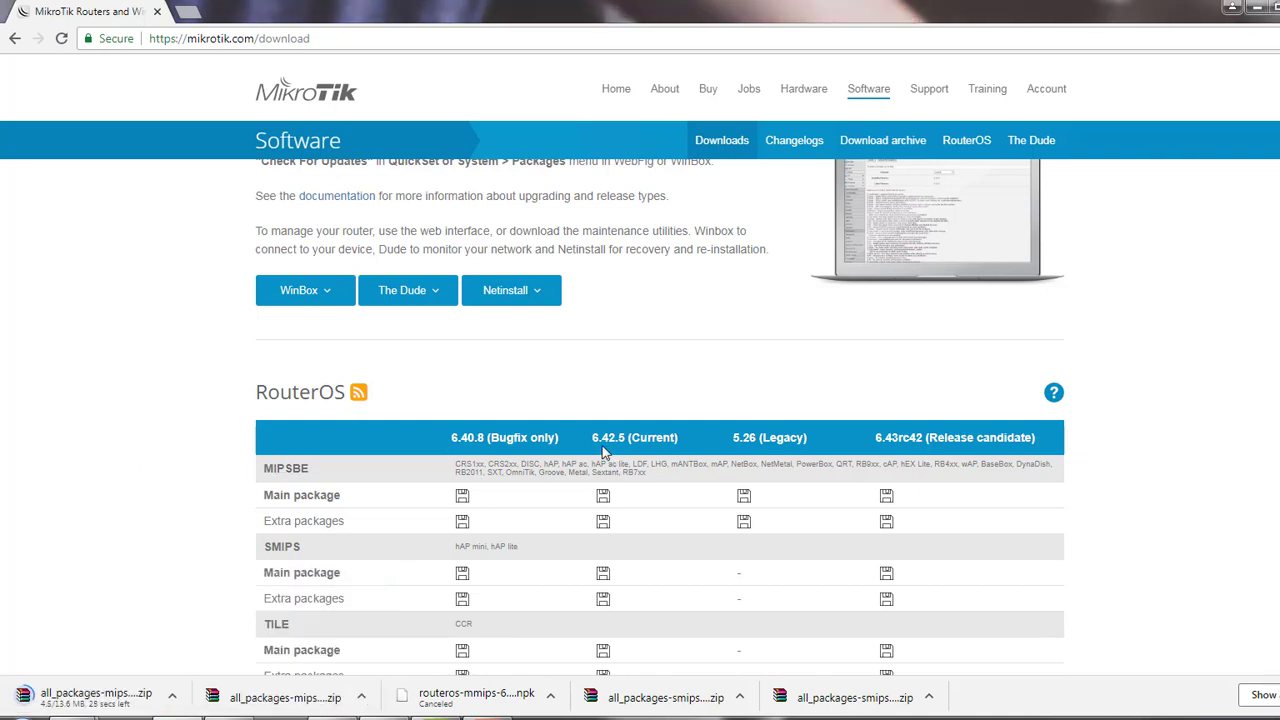
pyautogui.moveTo(621, 446); pyautogui.dragTo(668, 436)
pyautogui.click(882, 143)
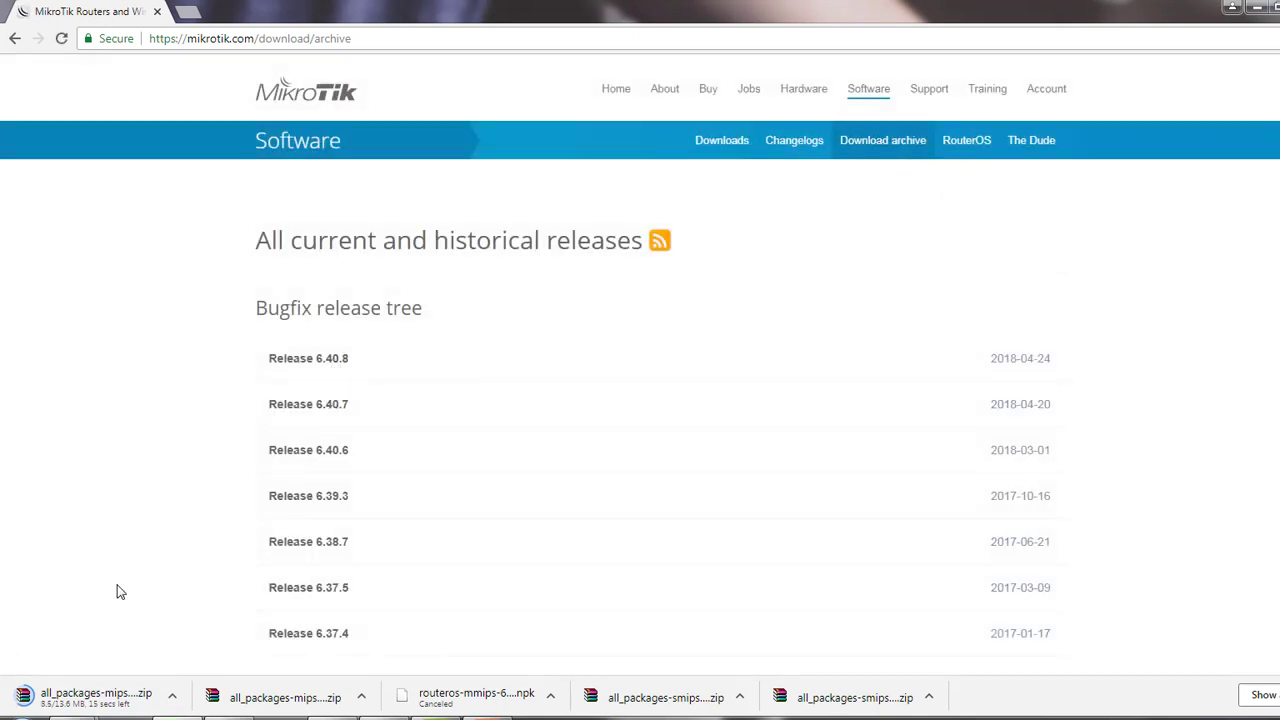
pyautogui.scroll(-1, 116, 592)
pyautogui.scroll(-3, 116, 592)
pyautogui.scroll(-3, 116, 592)
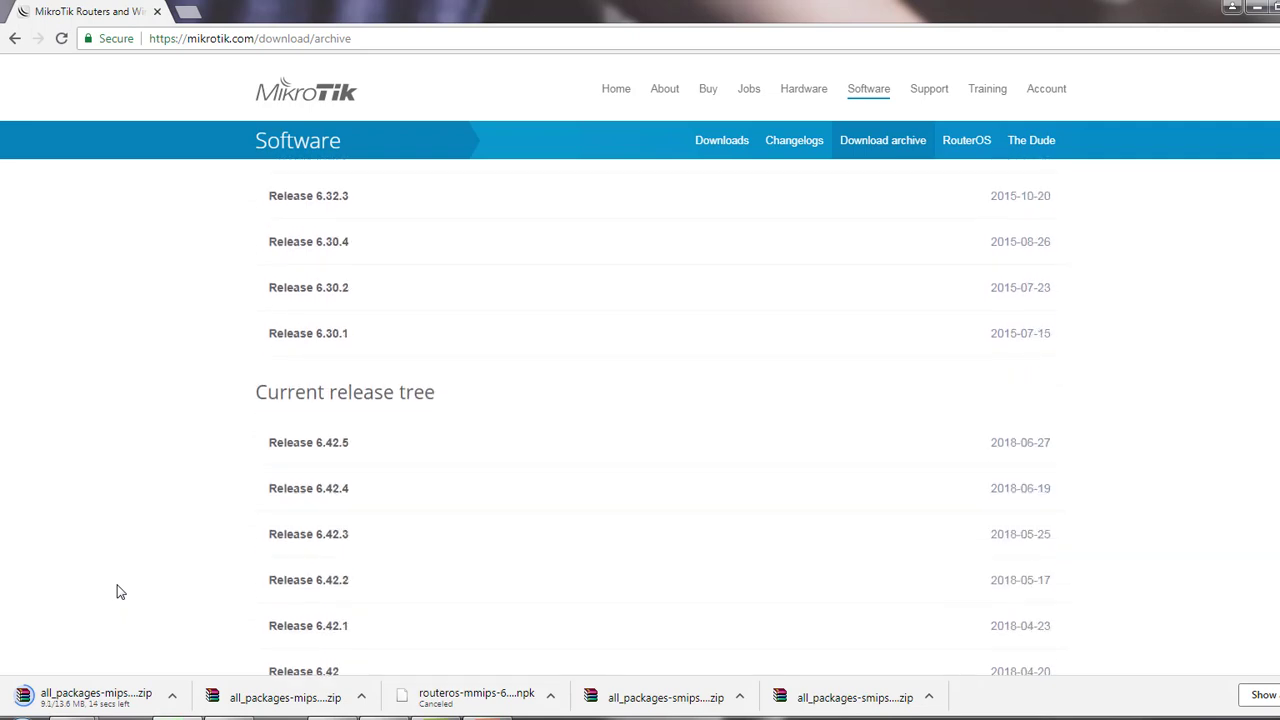
pyautogui.scroll(-1, 116, 592)
pyautogui.scroll(-1, 116, 592)
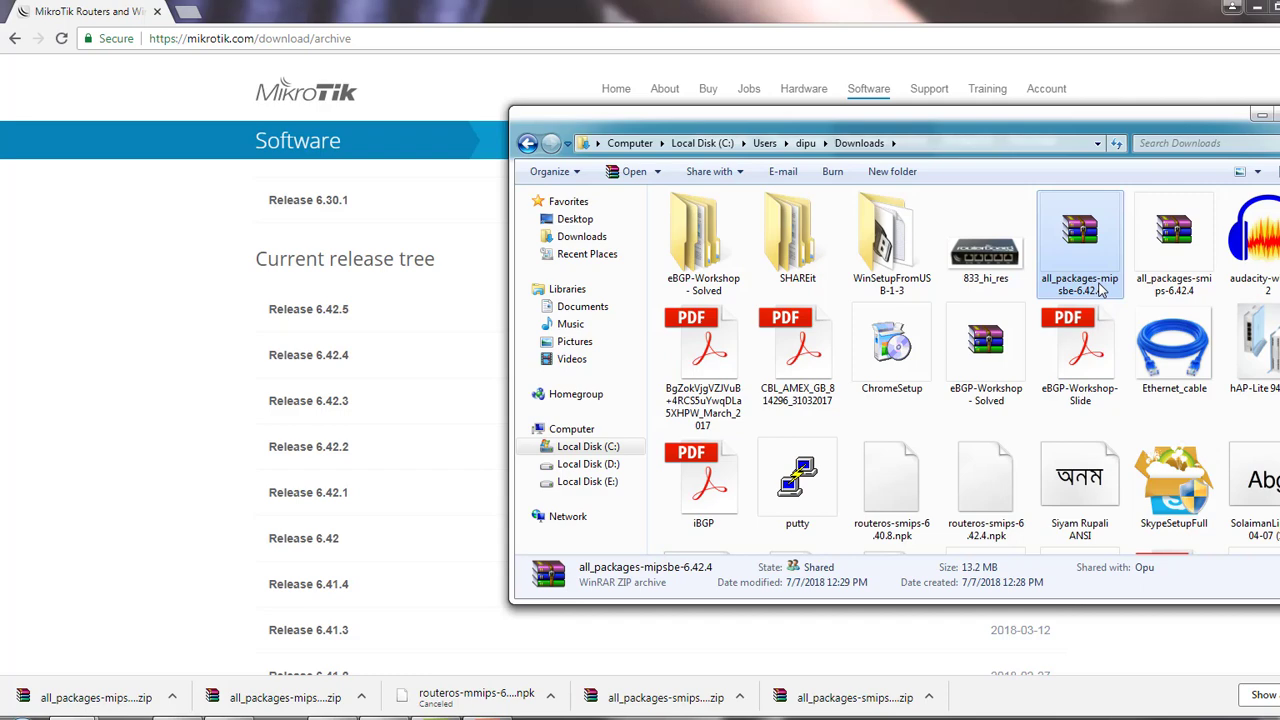
# Step: Extract all_packages-mipsbe-6.42.4 into its own folder and open it to see the .npk packages
pyautogui.rightClick(1100, 289)
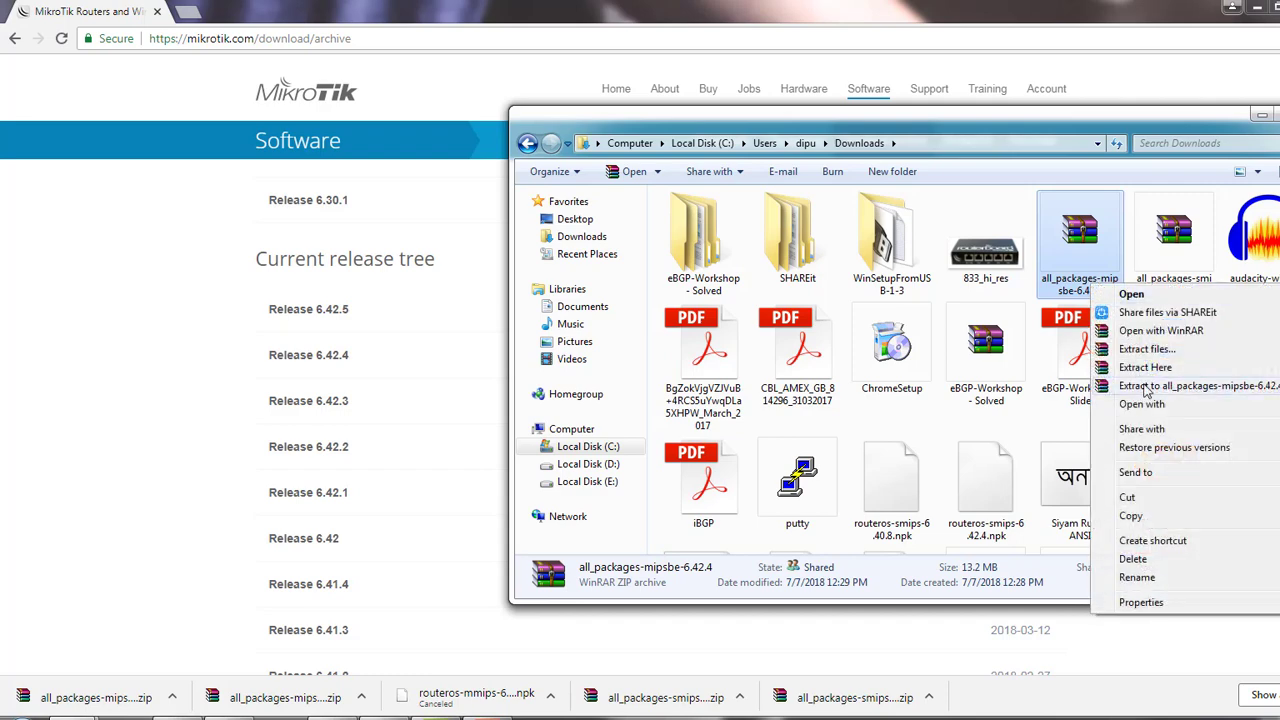
pyautogui.click(1147, 387)
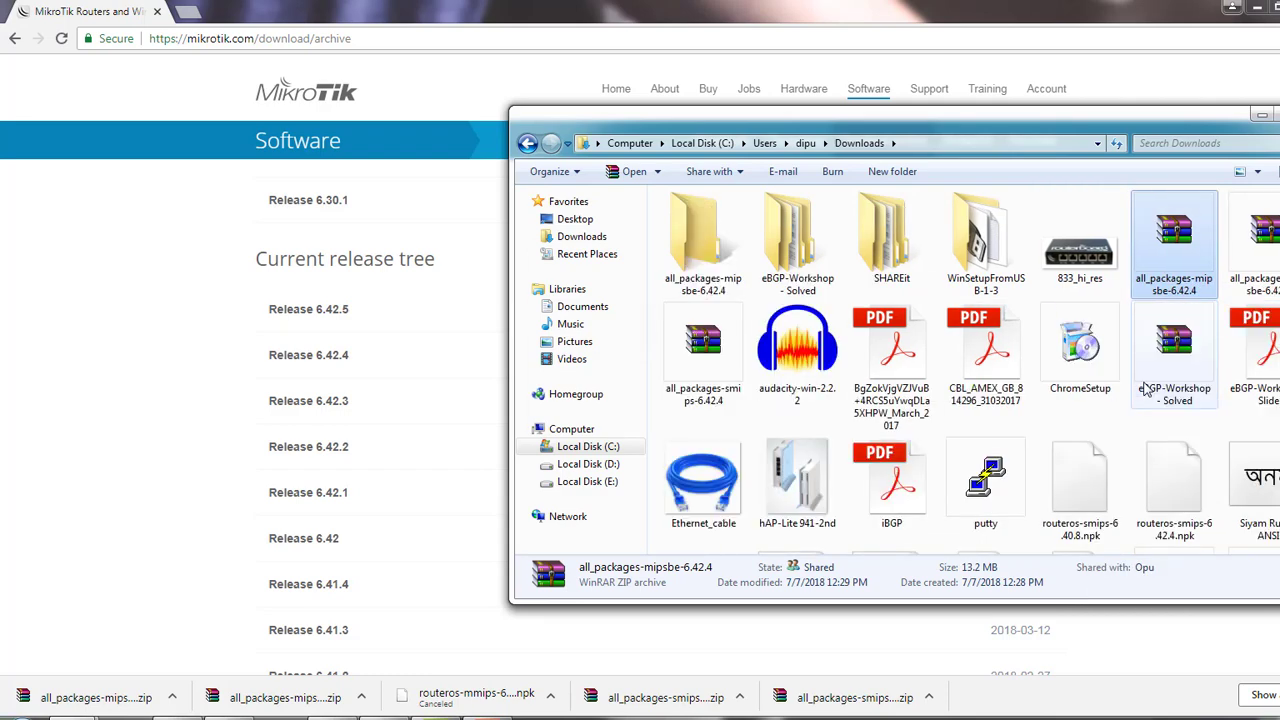
pyautogui.moveTo(703, 245)
pyautogui.doubleClick(712, 265)
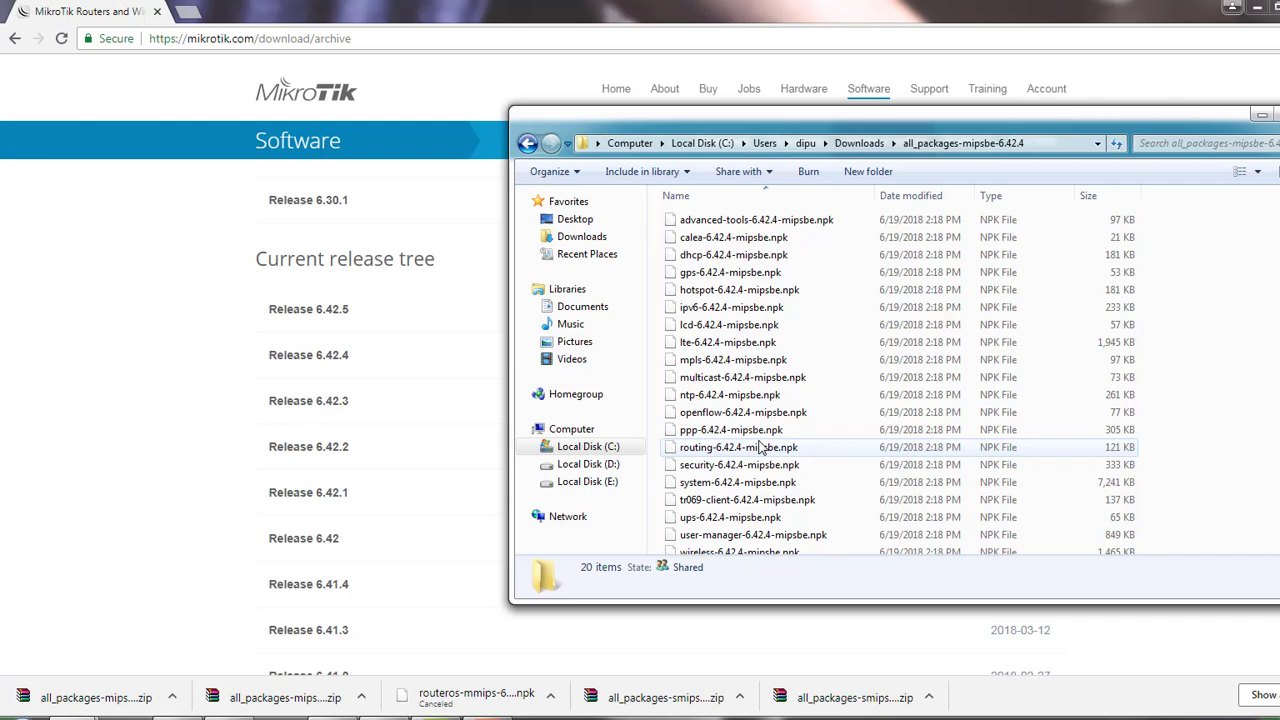
pyautogui.click(187, 11)
# Step: Go to the Manual:System/Packages page on wiki.mikrotik.com
pyautogui.write('w')
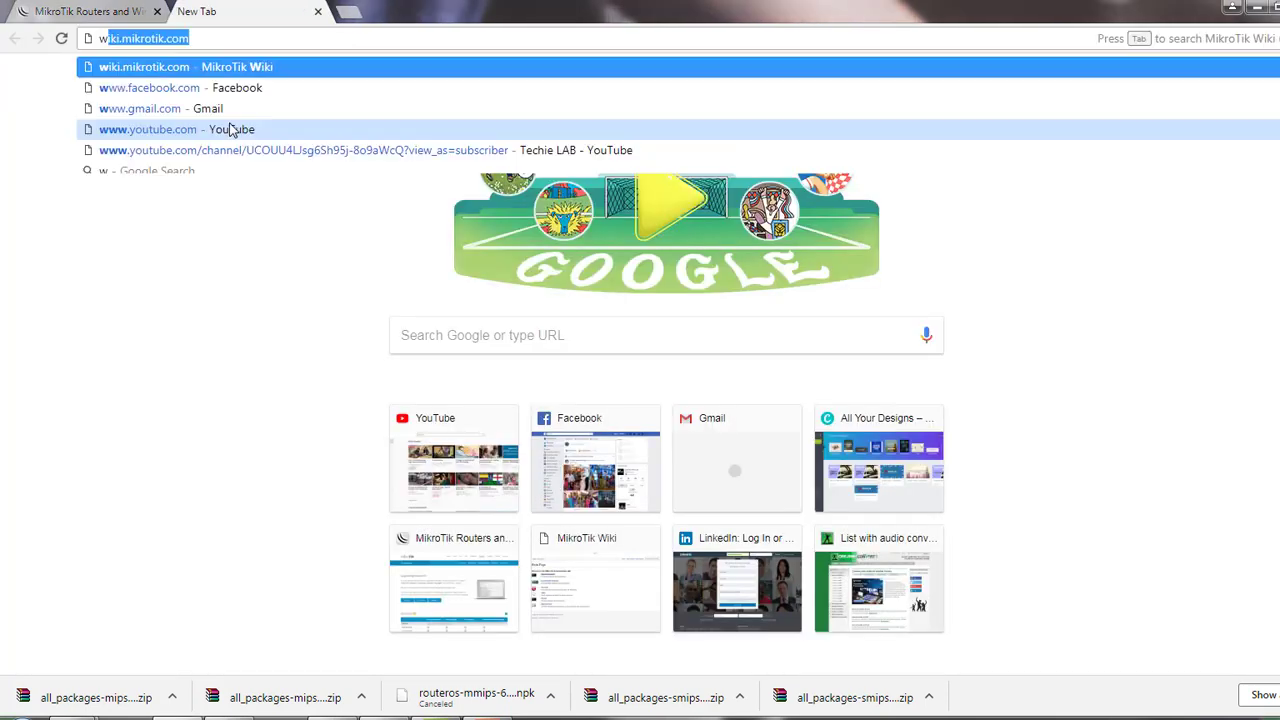
pyautogui.write('iki')
pyautogui.press('Return')
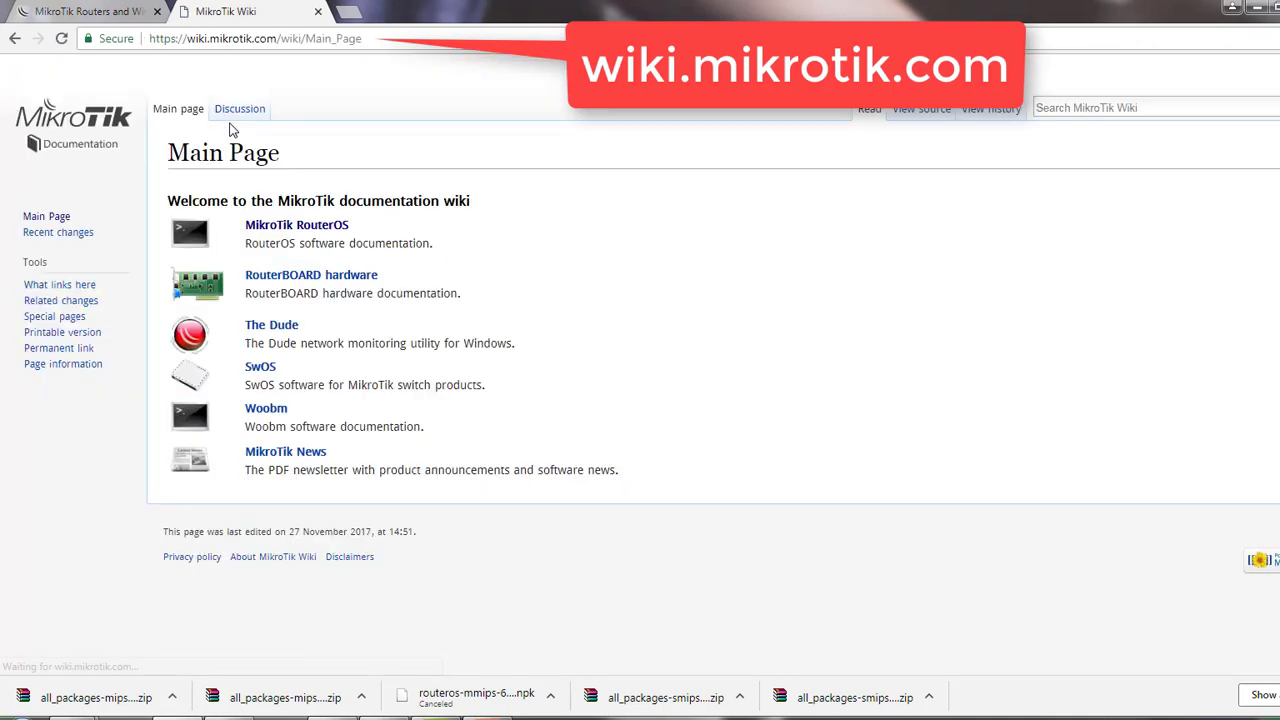
pyautogui.click(296, 230)
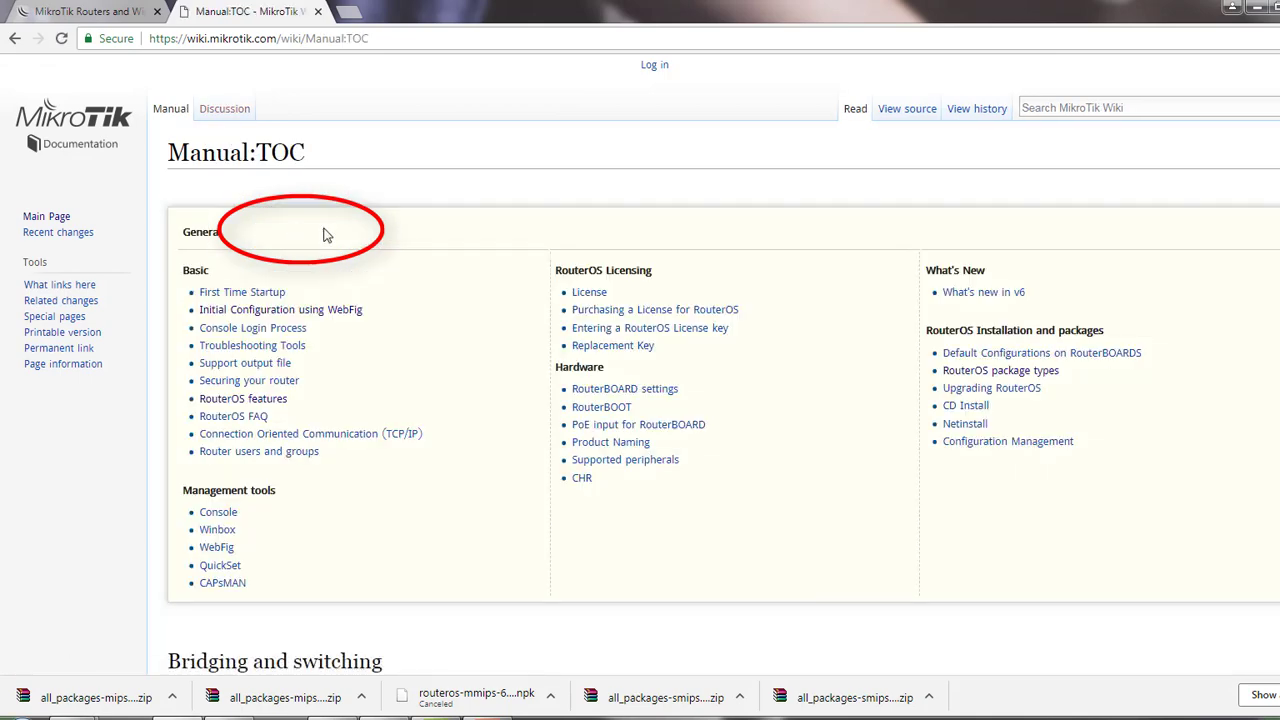
pyautogui.click(976, 373)
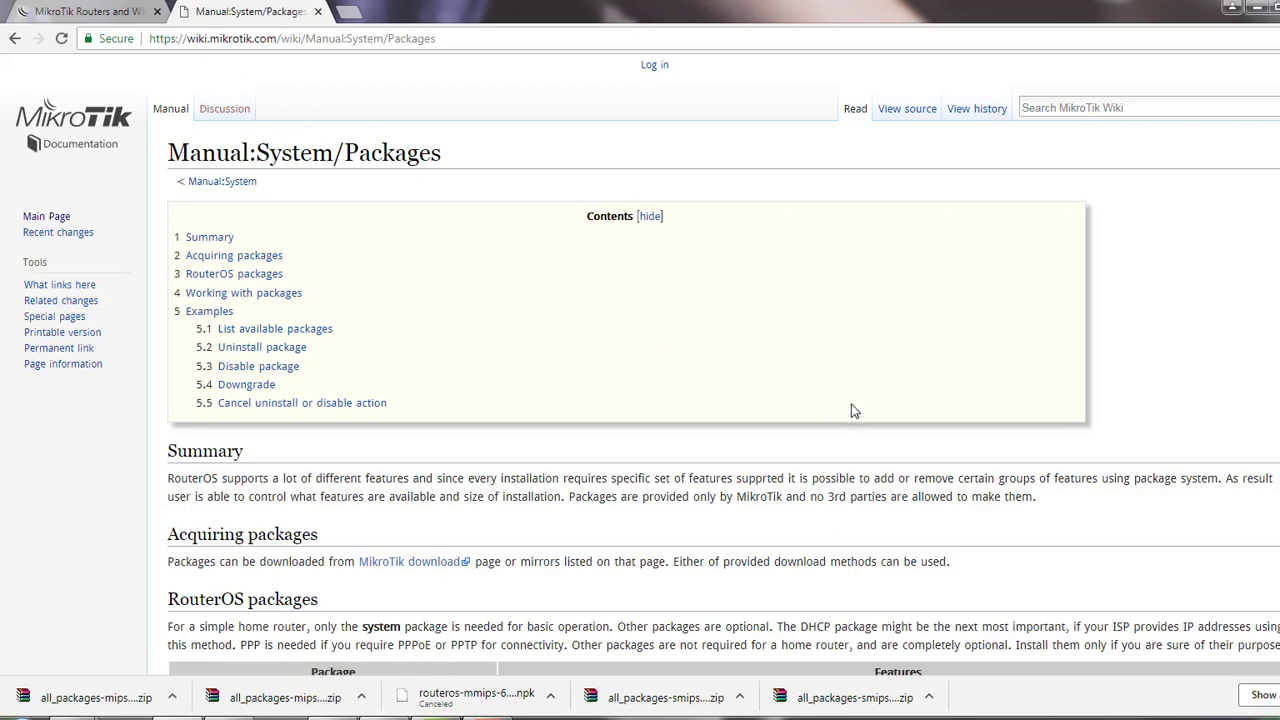
# Step: Scroll through the RouterOS packages table, highlighting the dhcp package entry
pyautogui.scroll(-2, 849, 431)
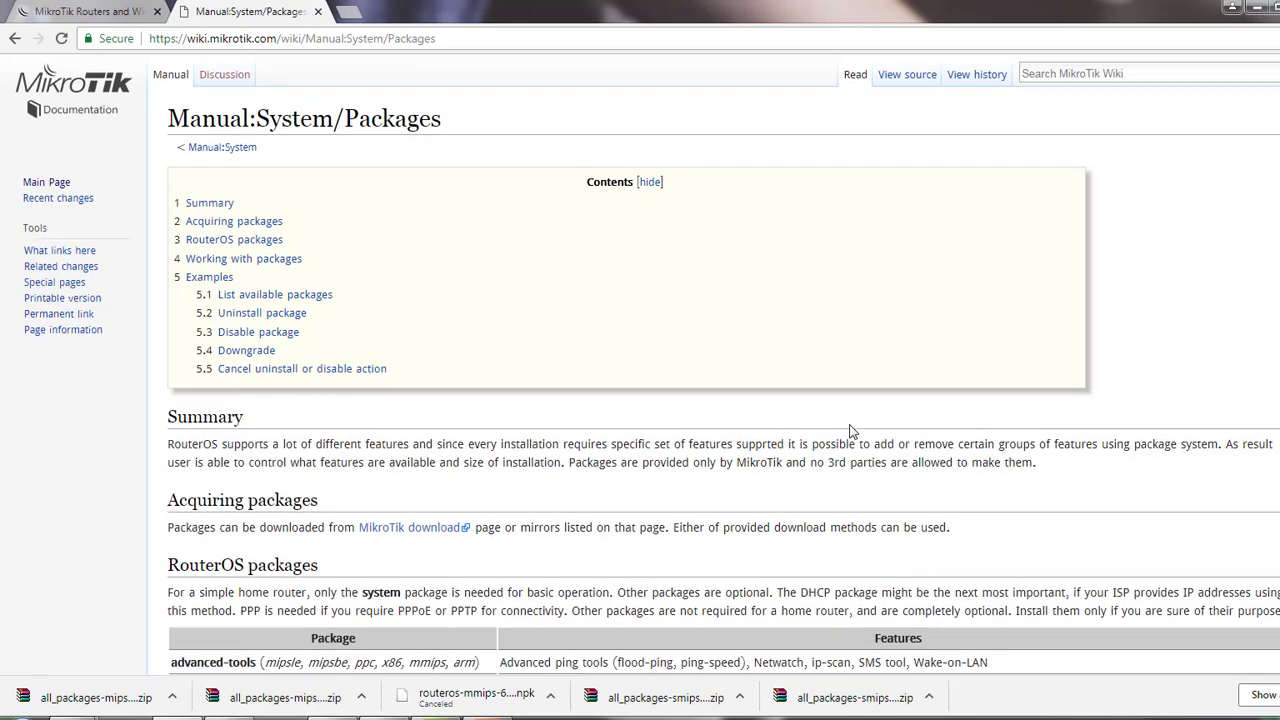
pyautogui.scroll(-2, 849, 431)
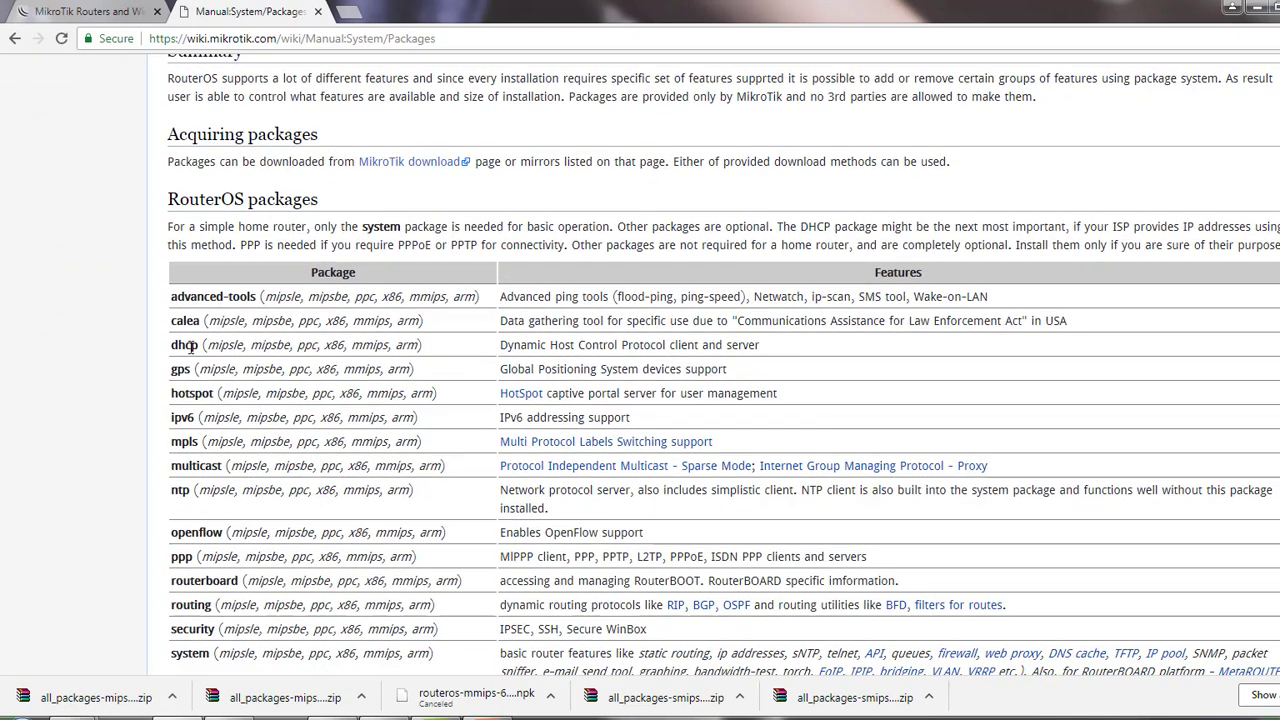
pyautogui.moveTo(500, 345); pyautogui.dragTo(760, 345)
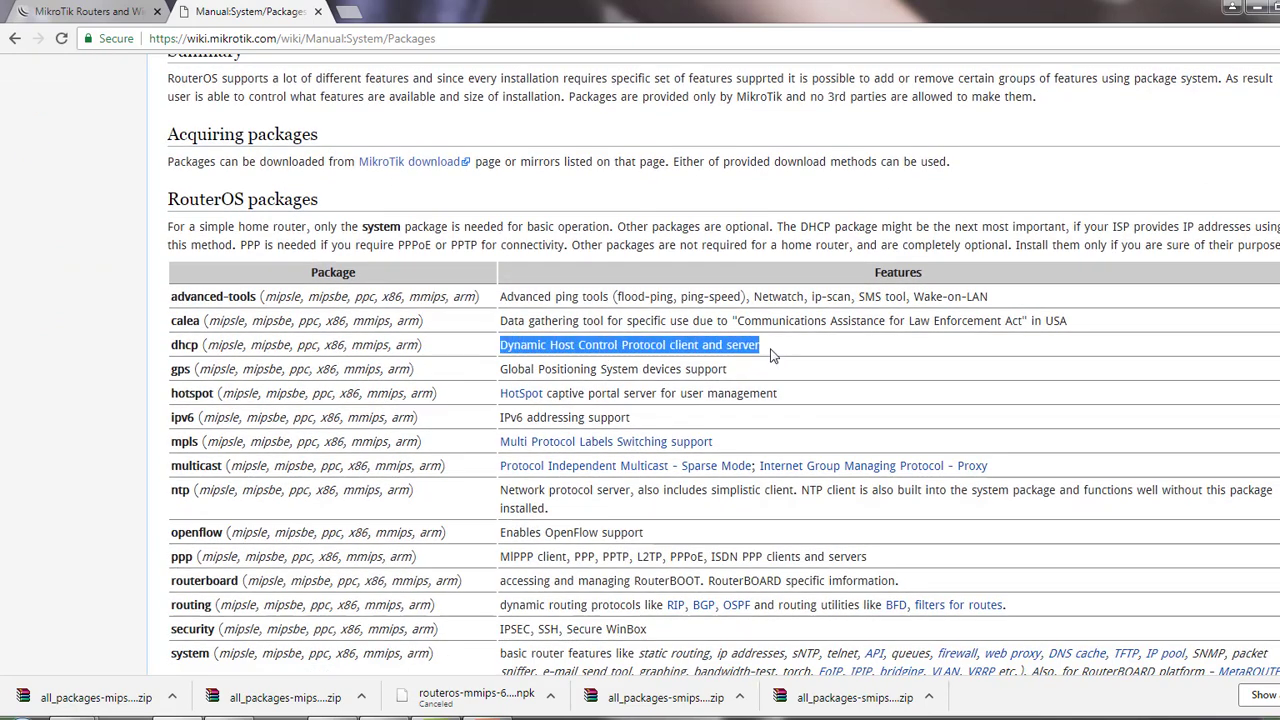
pyautogui.click(176, 370)
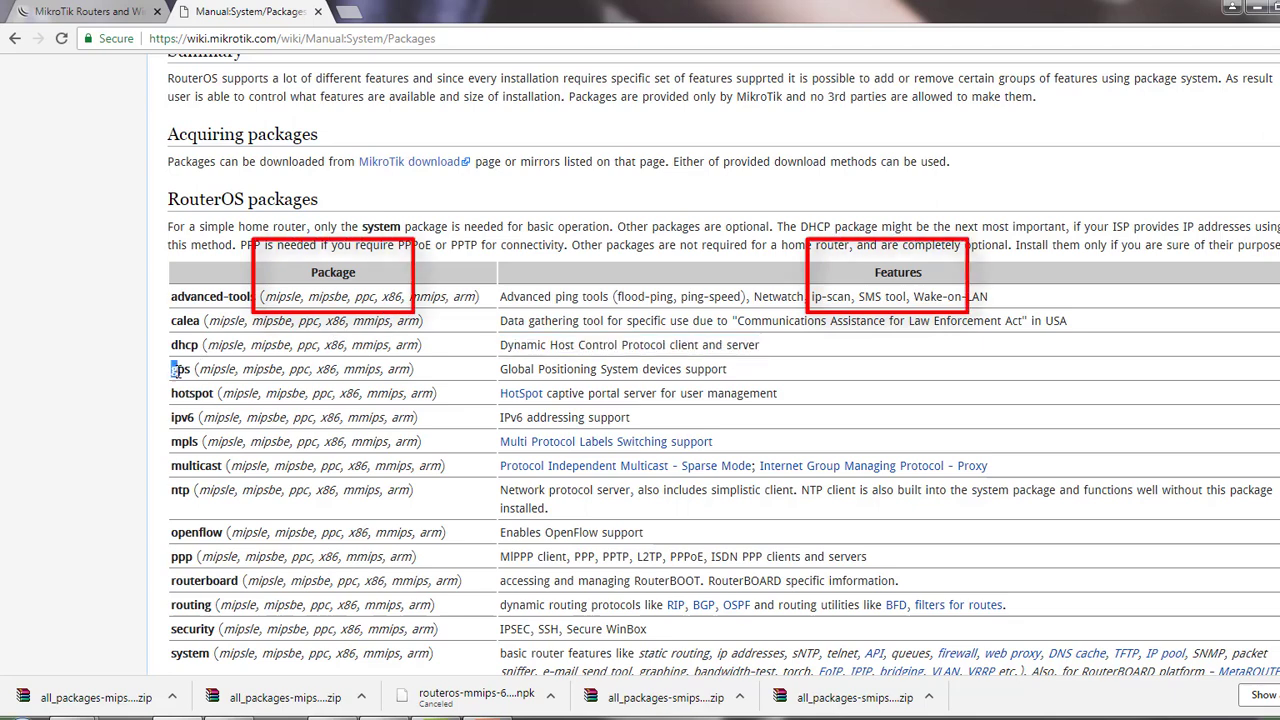
pyautogui.moveTo(172, 345); pyautogui.dragTo(200, 345)
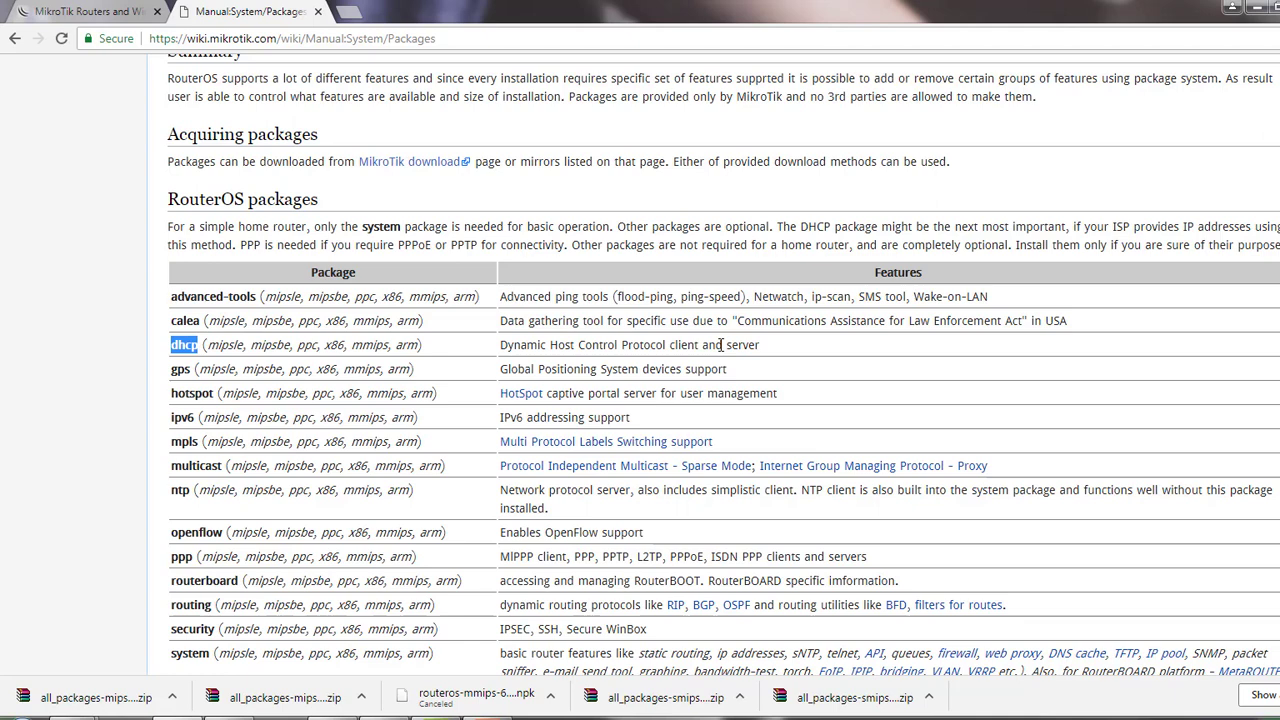
pyautogui.click(258, 715)
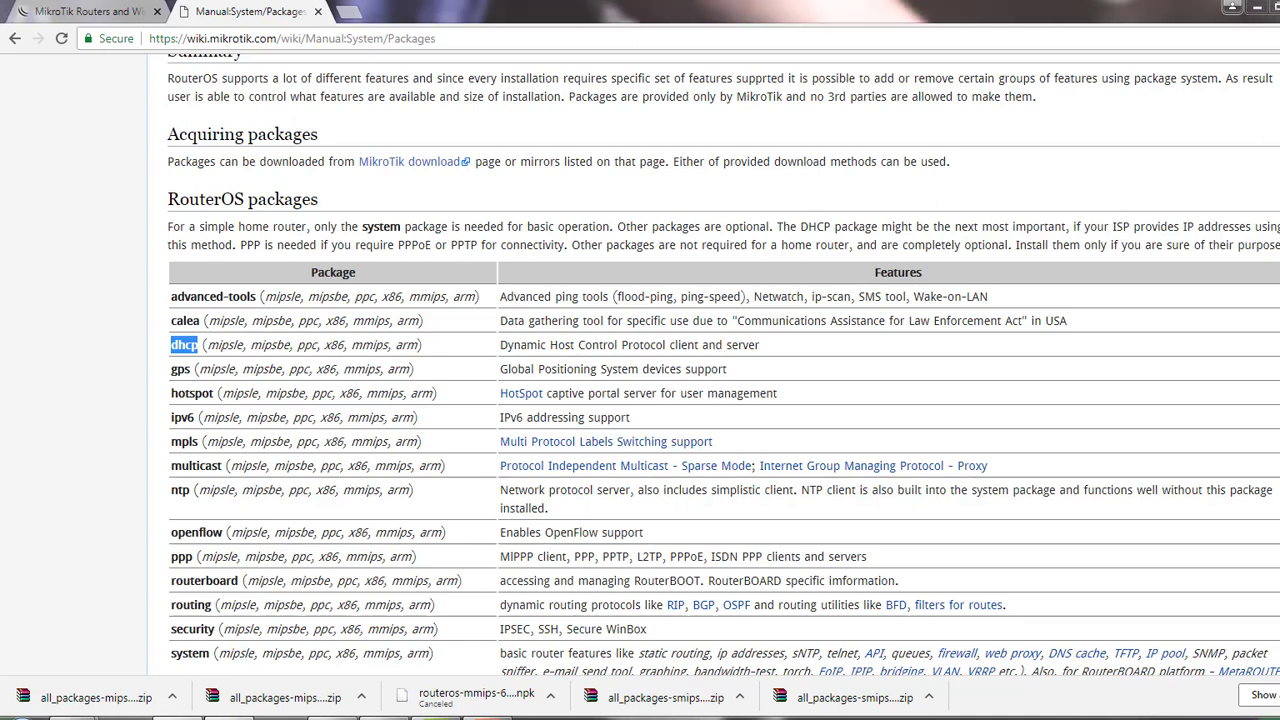
# Step: Connect to the RB450G router and open System > Packages to view its 11 installed packages
pyautogui.click(402, 137)
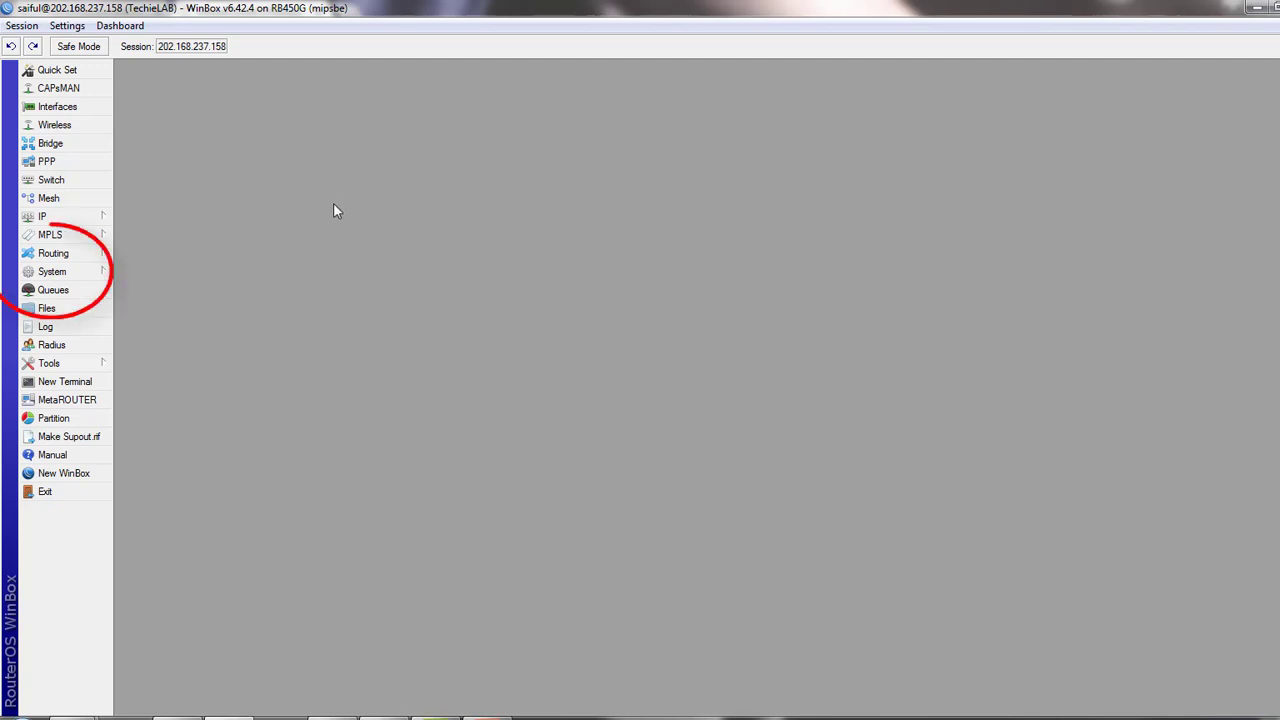
pyautogui.click(70, 272)
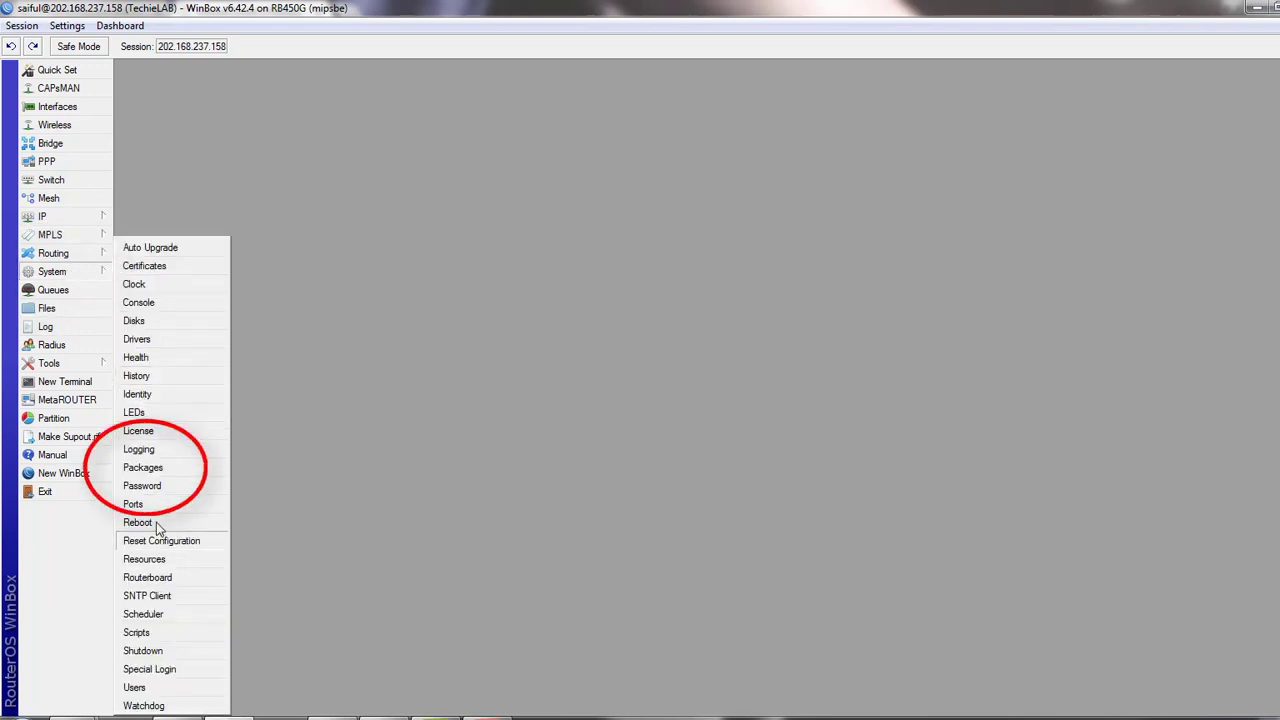
pyautogui.click(185, 470)
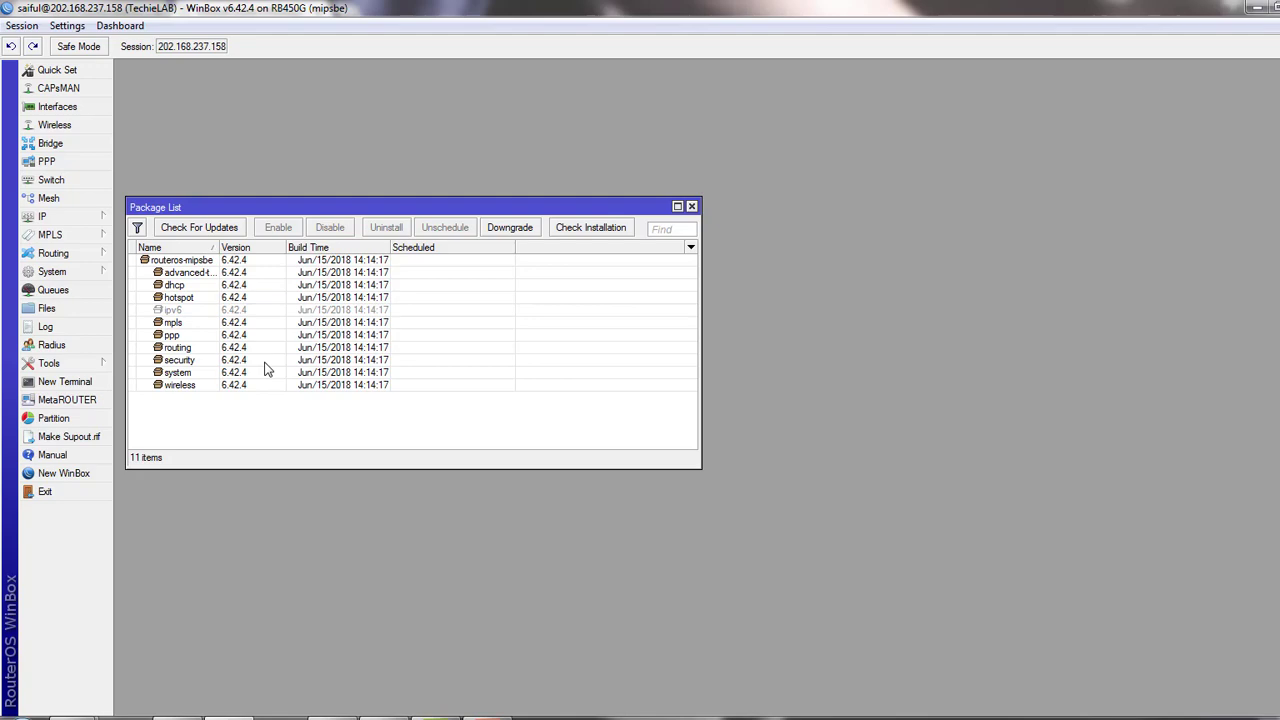
# Step: Drag ntp-6.42.4-mipsbe.npk from the extracted folder into WinBox to upload it to the router
pyautogui.click(263, 651)
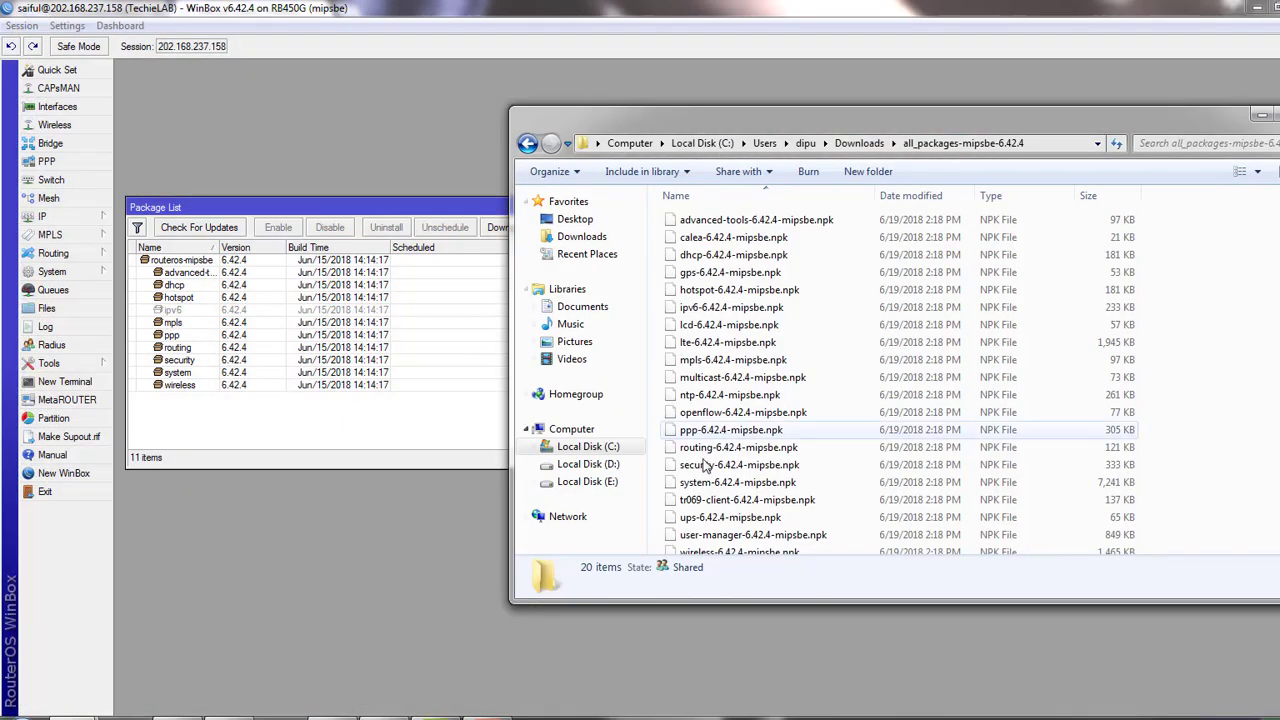
pyautogui.click(749, 436)
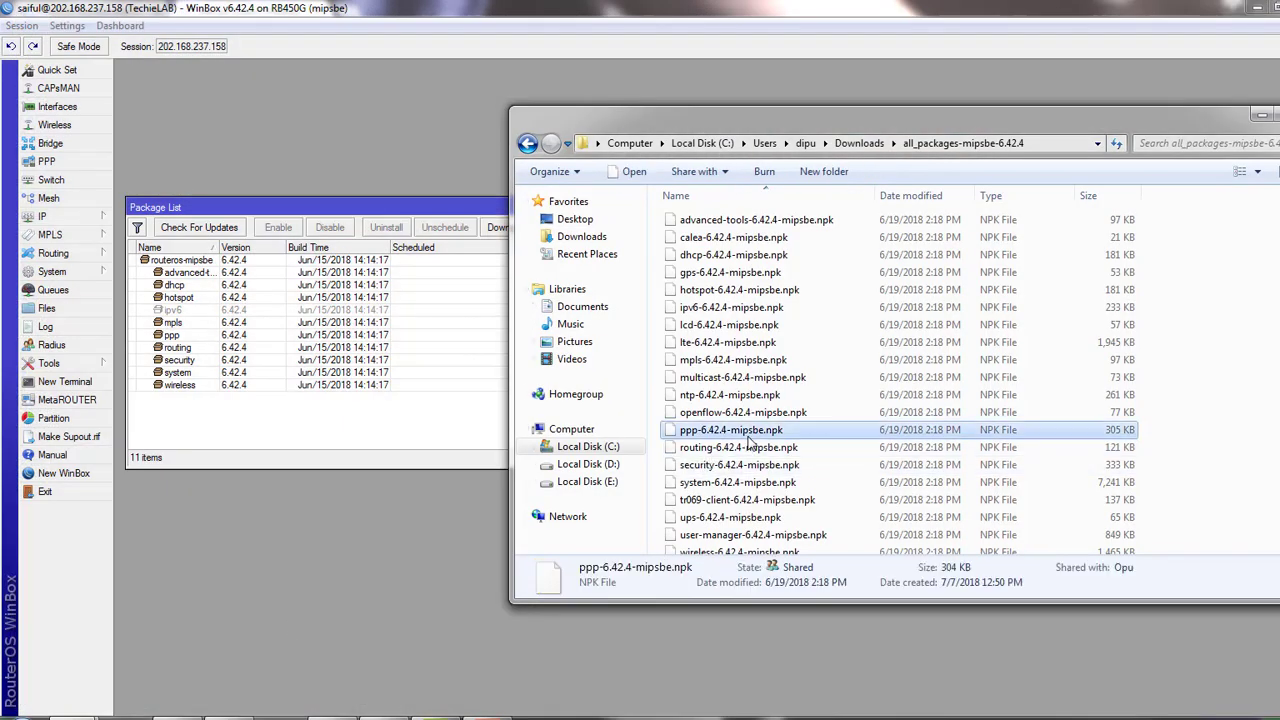
pyautogui.press('Up')
pyautogui.press('Up')
pyautogui.press('Down')
pyautogui.press('Down')
pyautogui.press('Down')
pyautogui.press('Down')
pyautogui.press('Down')
pyautogui.press('Down')
pyautogui.press('Down')
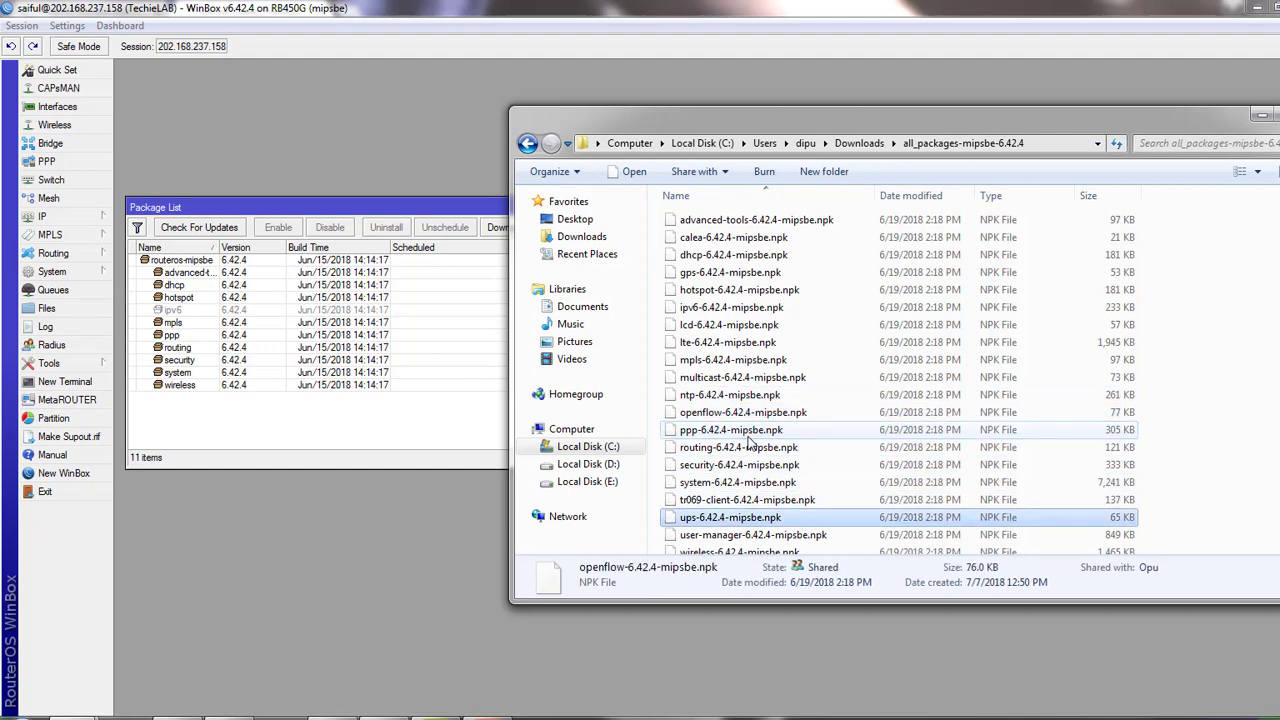
pyautogui.press('Down')
pyautogui.press('Down')
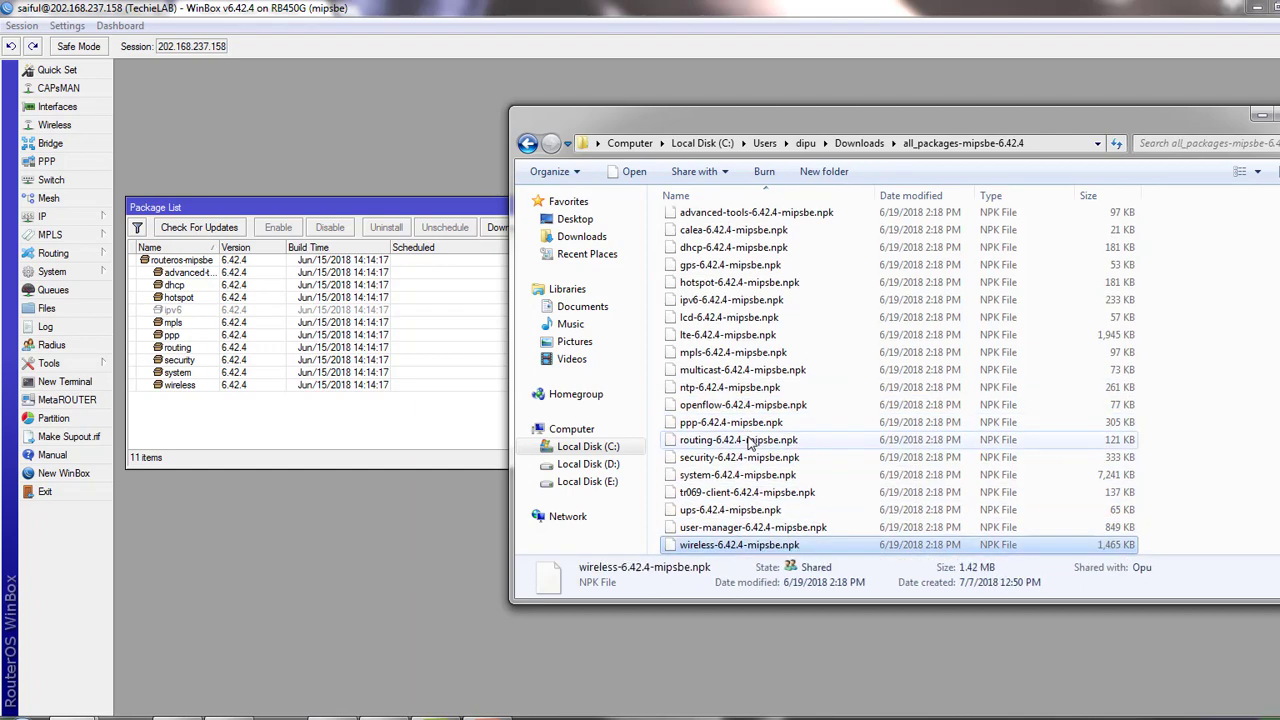
pyautogui.press('n')
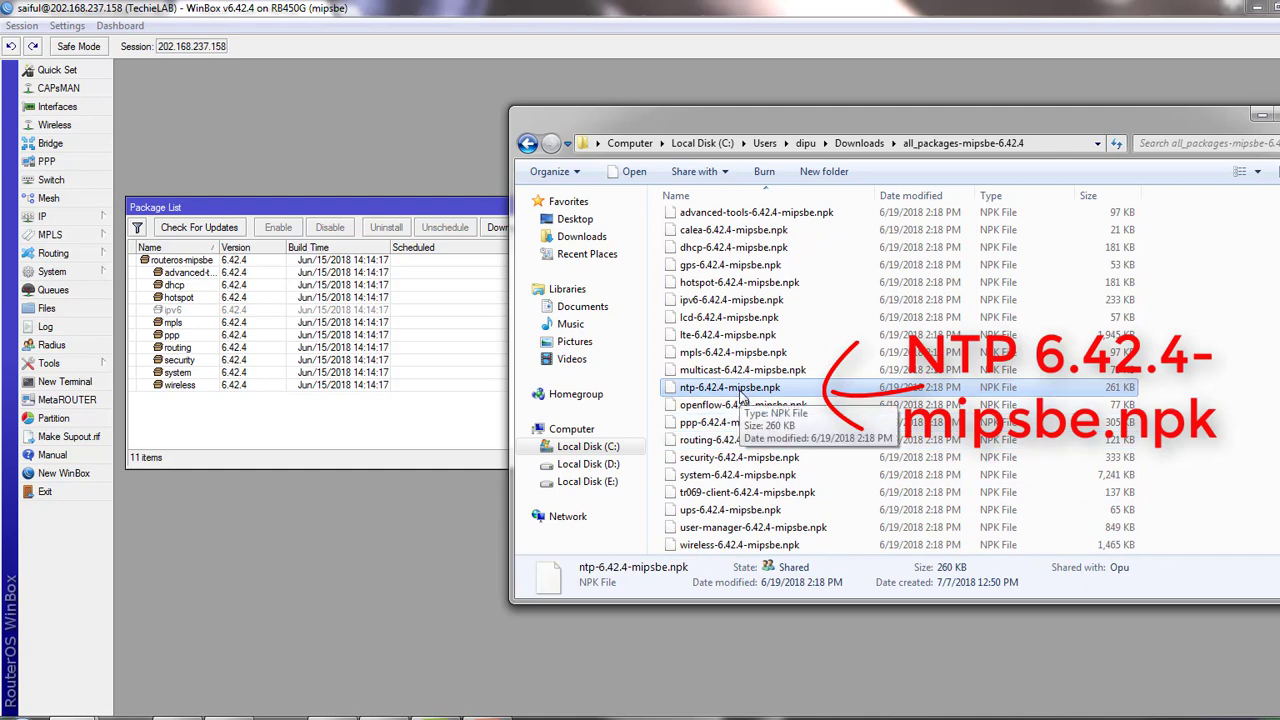
pyautogui.moveTo(742, 398); pyautogui.dragTo(432, 542)
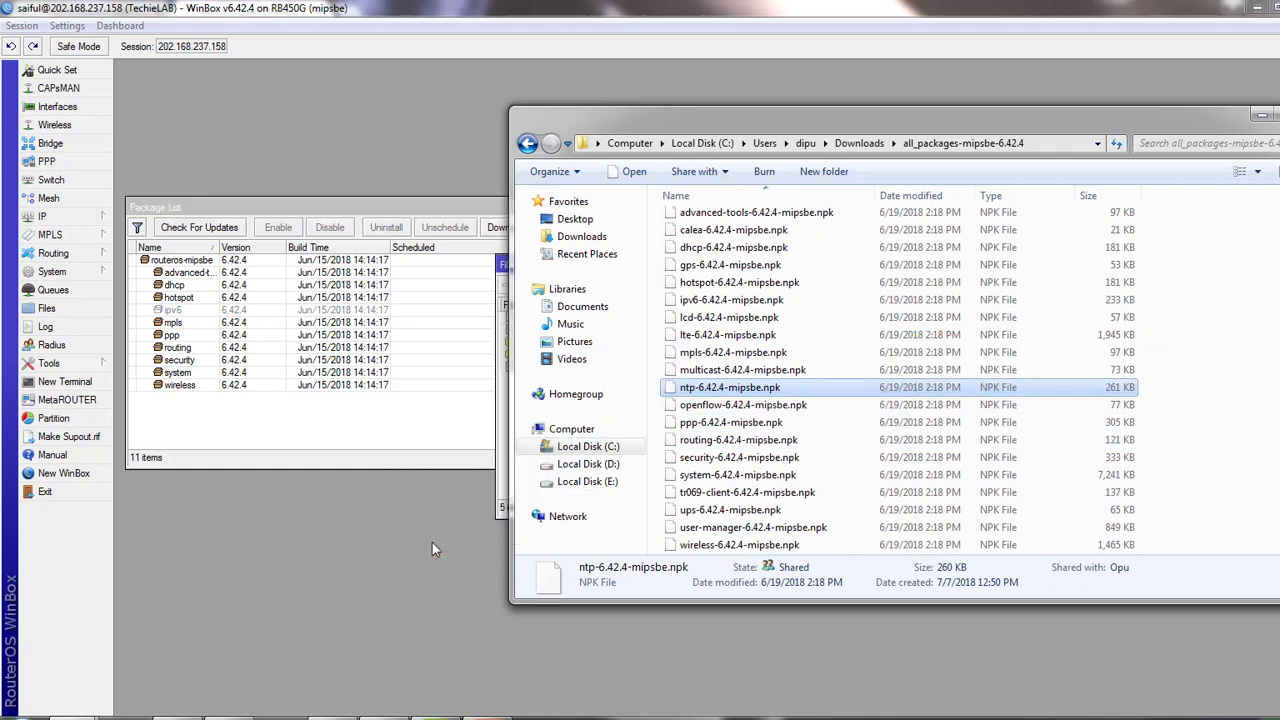
pyautogui.click(502, 482)
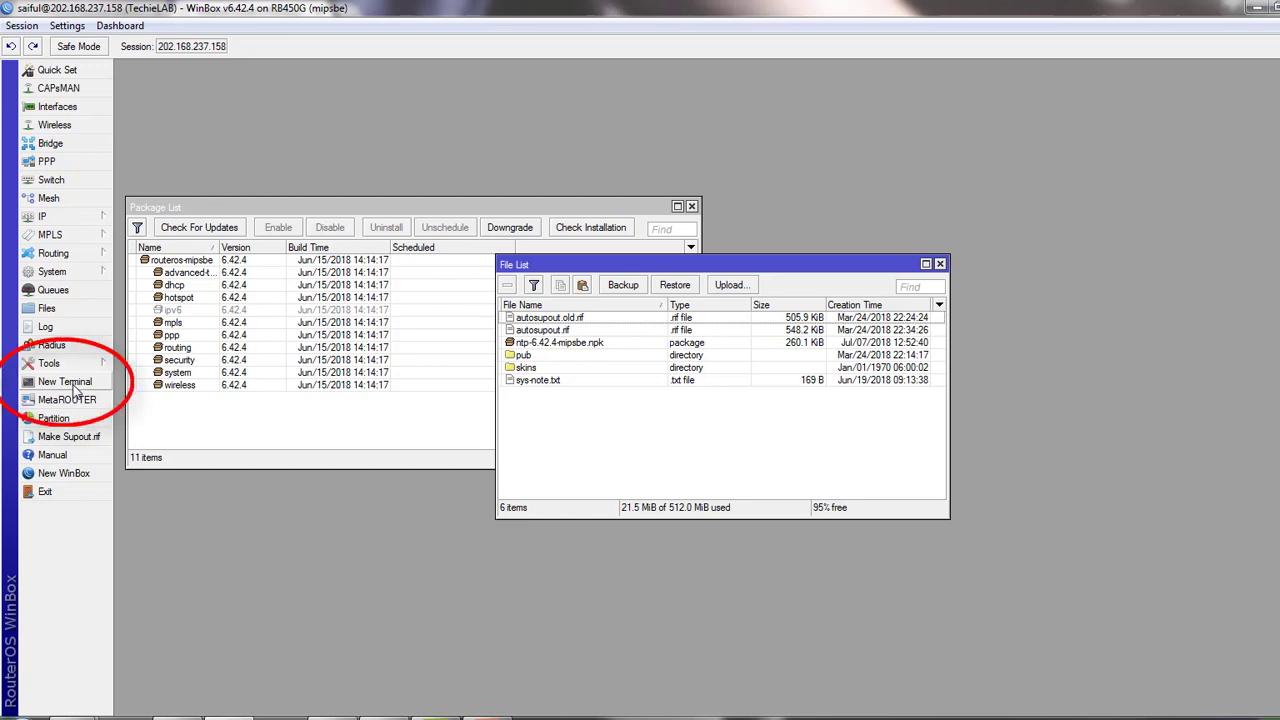
# Step: Run 'system reboot' in a New Terminal and confirm with 'y'
pyautogui.click(76, 389)
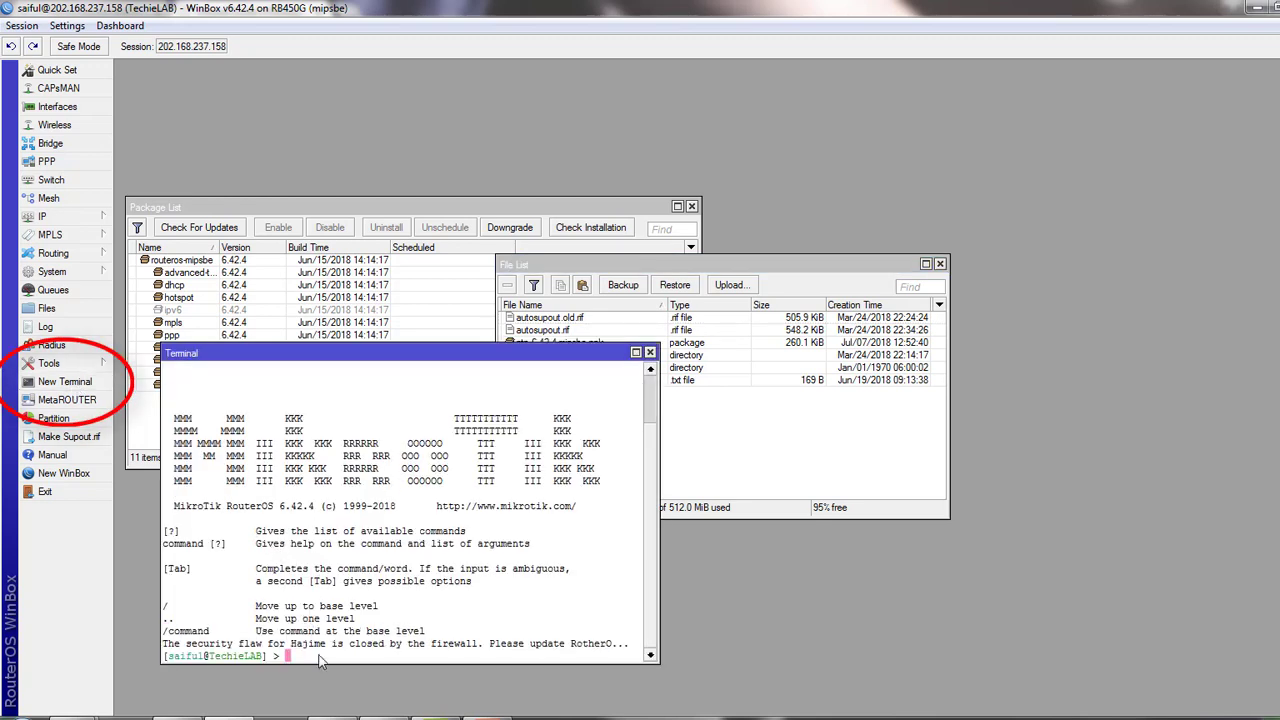
pyautogui.write('system ')
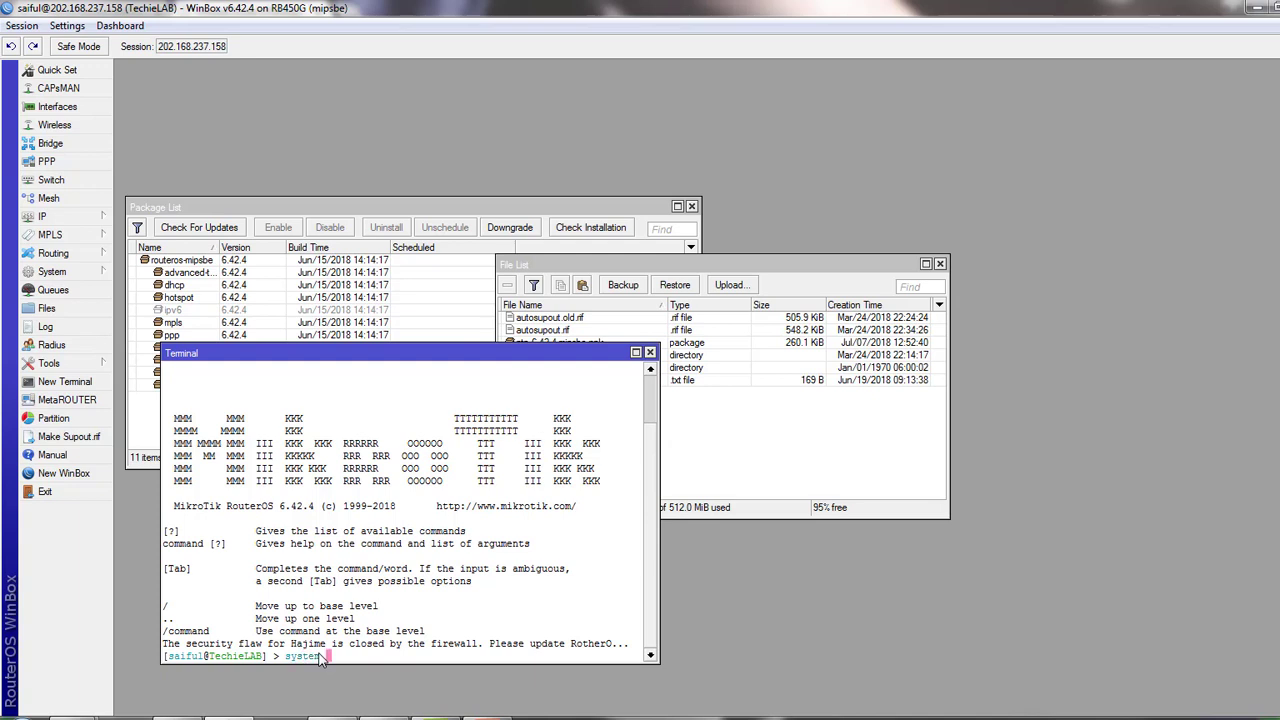
pyautogui.write('reboot')
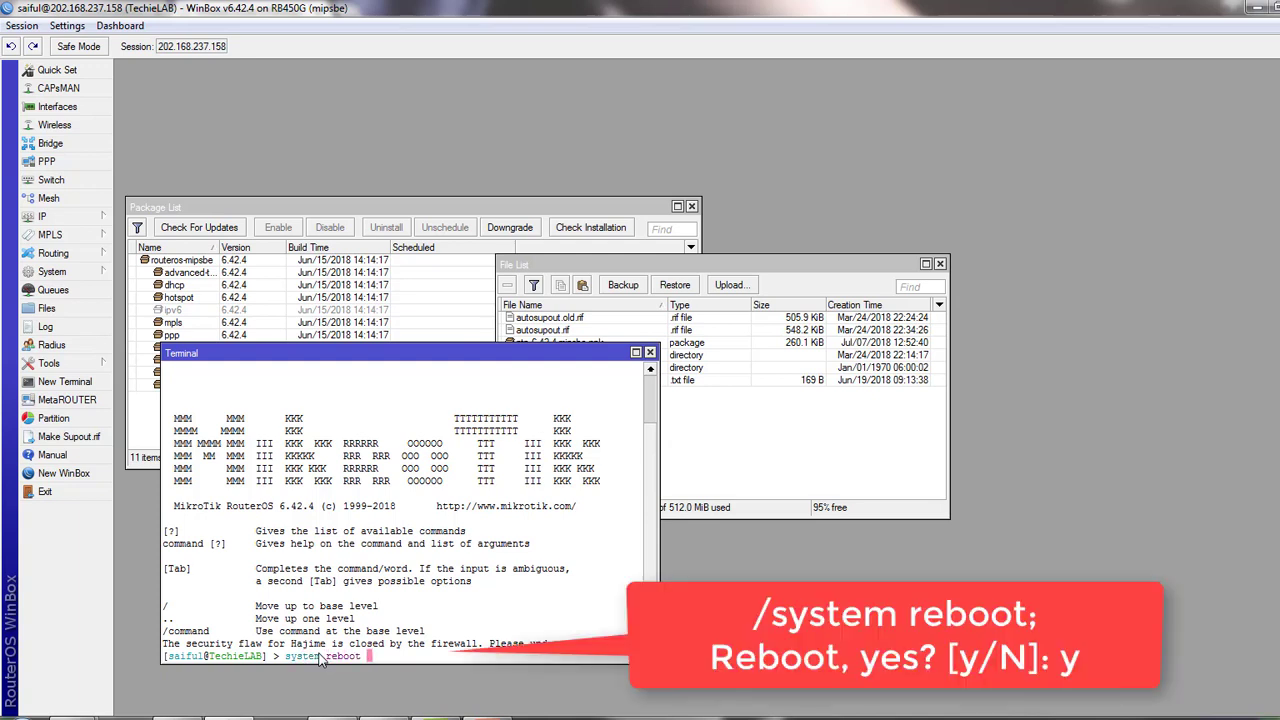
pyautogui.press('Return')
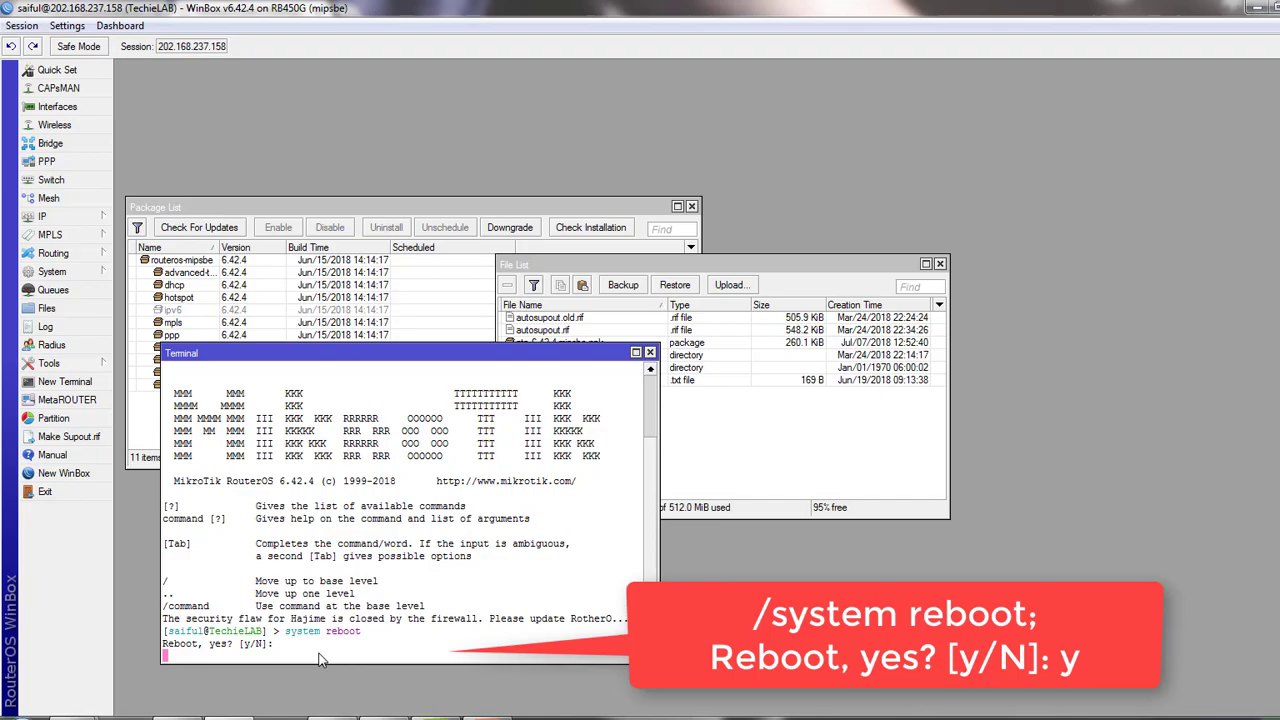
pyautogui.write('y')
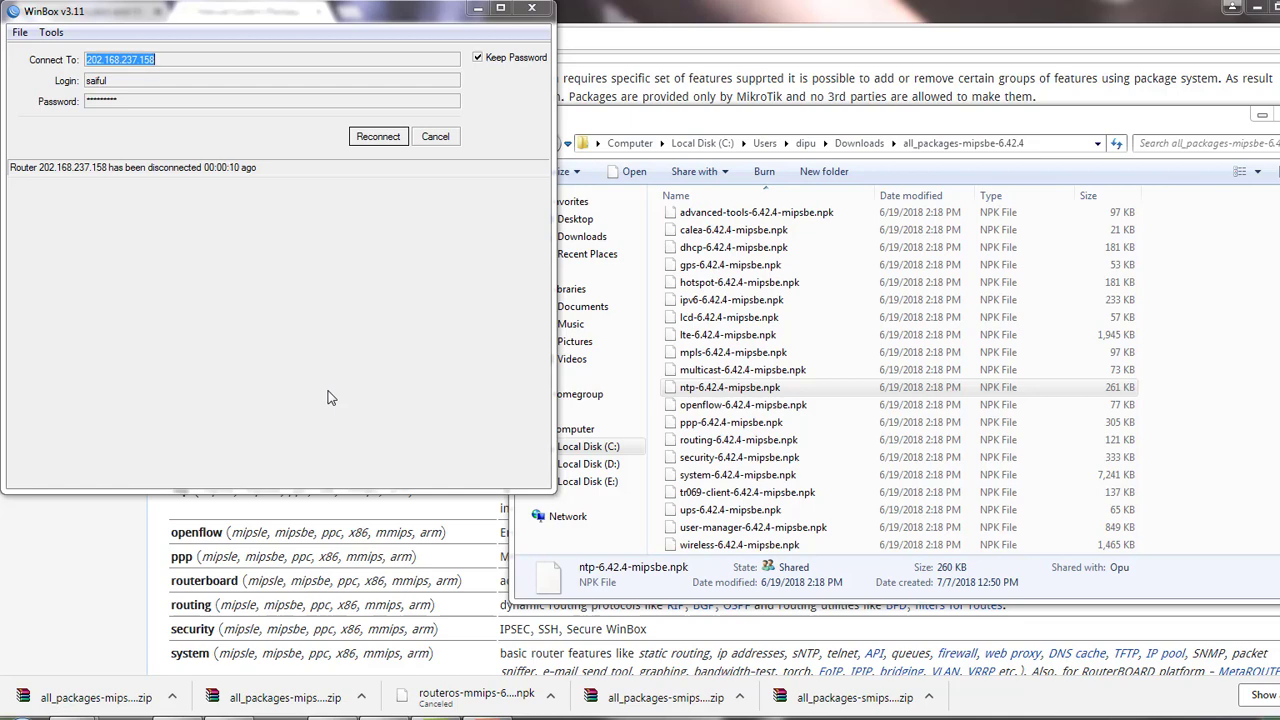
# Step: Reconnect, confirm ntp 6.42.4 in the Package List, and open System > NTP Server
pyautogui.click(435, 136)
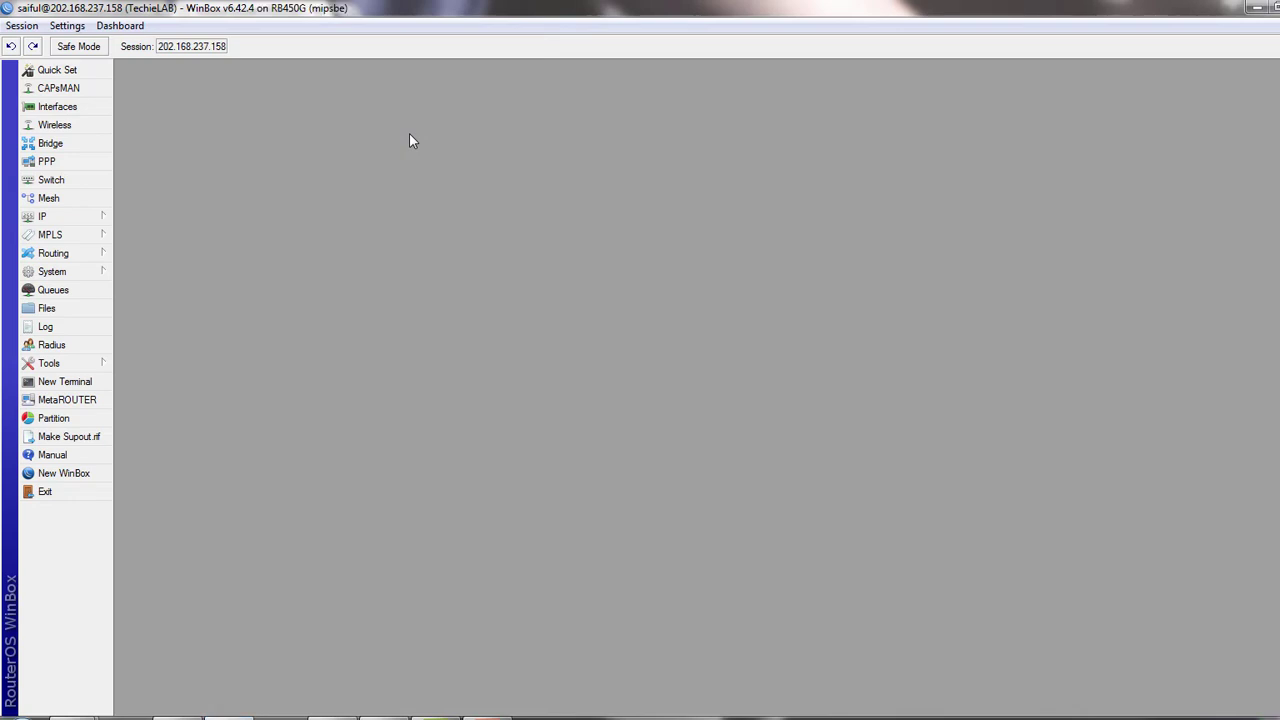
pyautogui.click(80, 271)
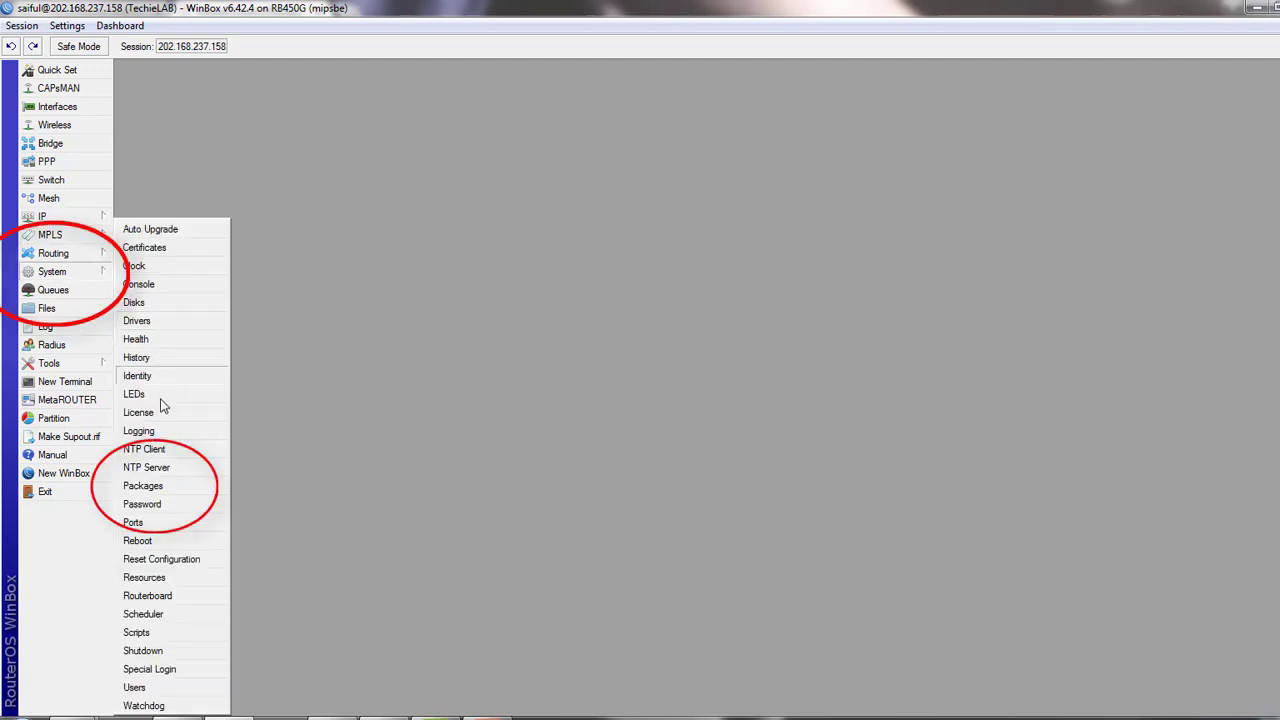
pyautogui.click(170, 486)
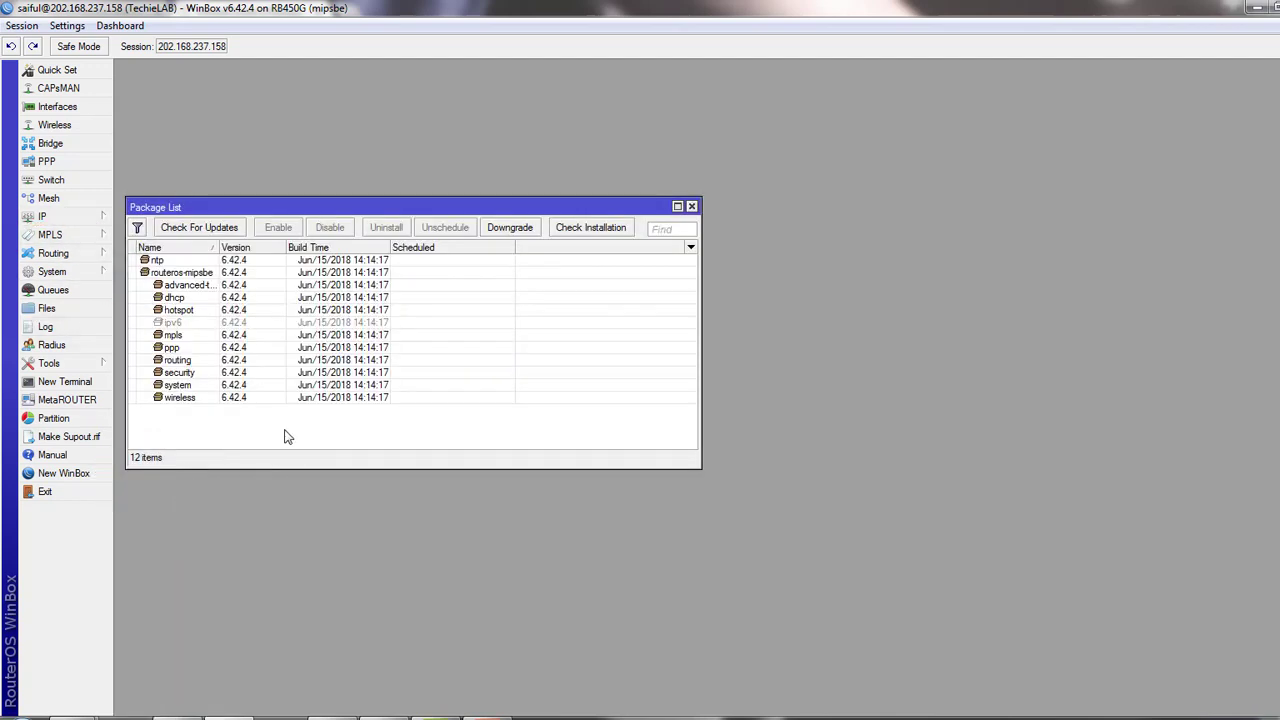
pyautogui.click(209, 273)
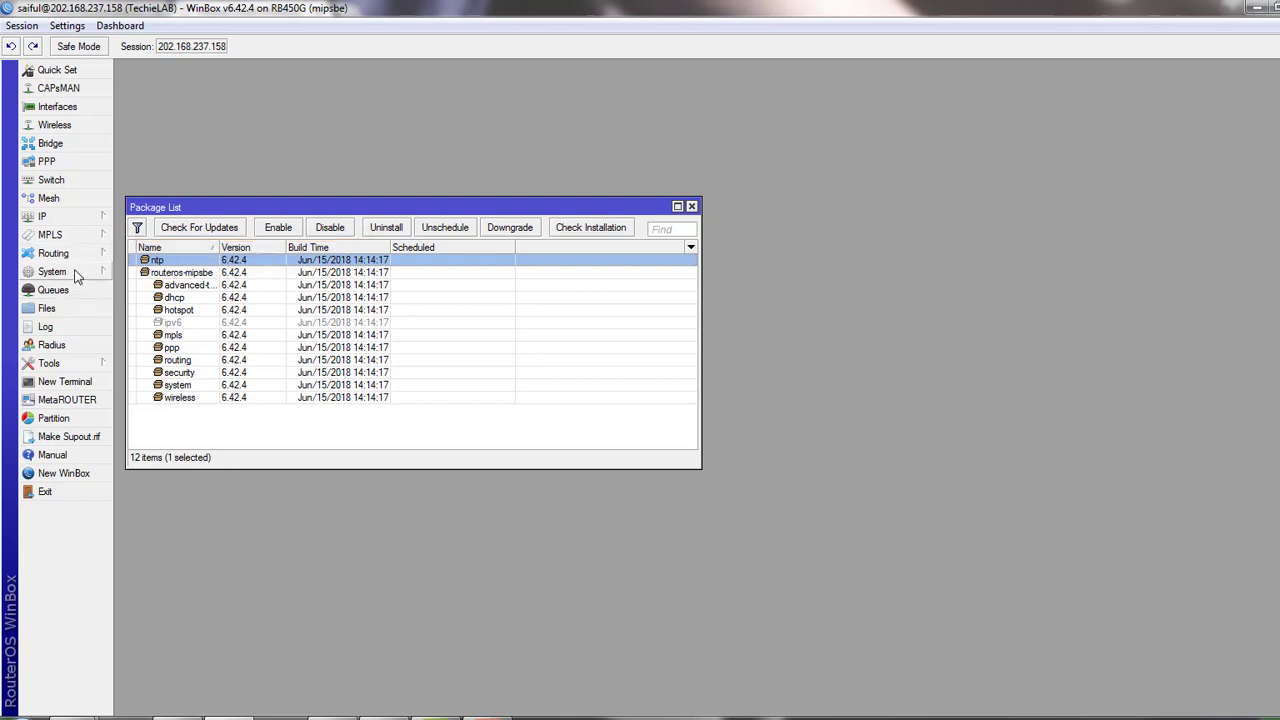
pyautogui.click(76, 276)
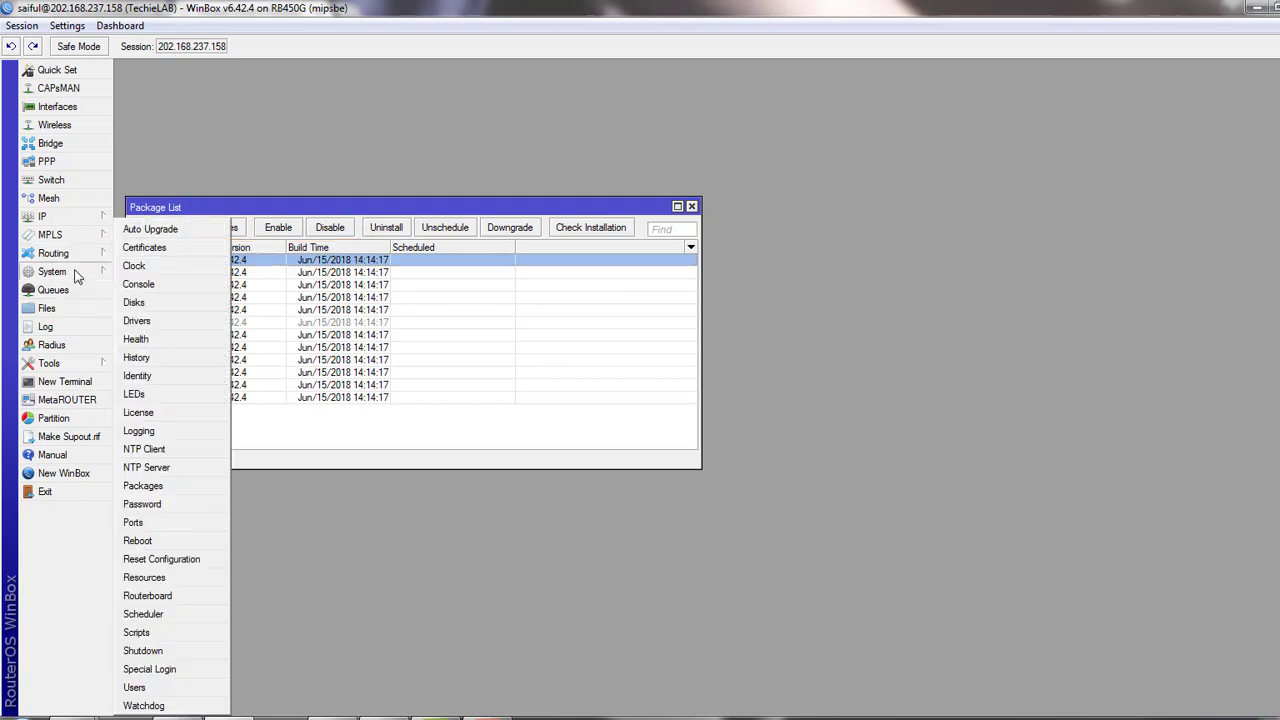
pyautogui.click(172, 469)
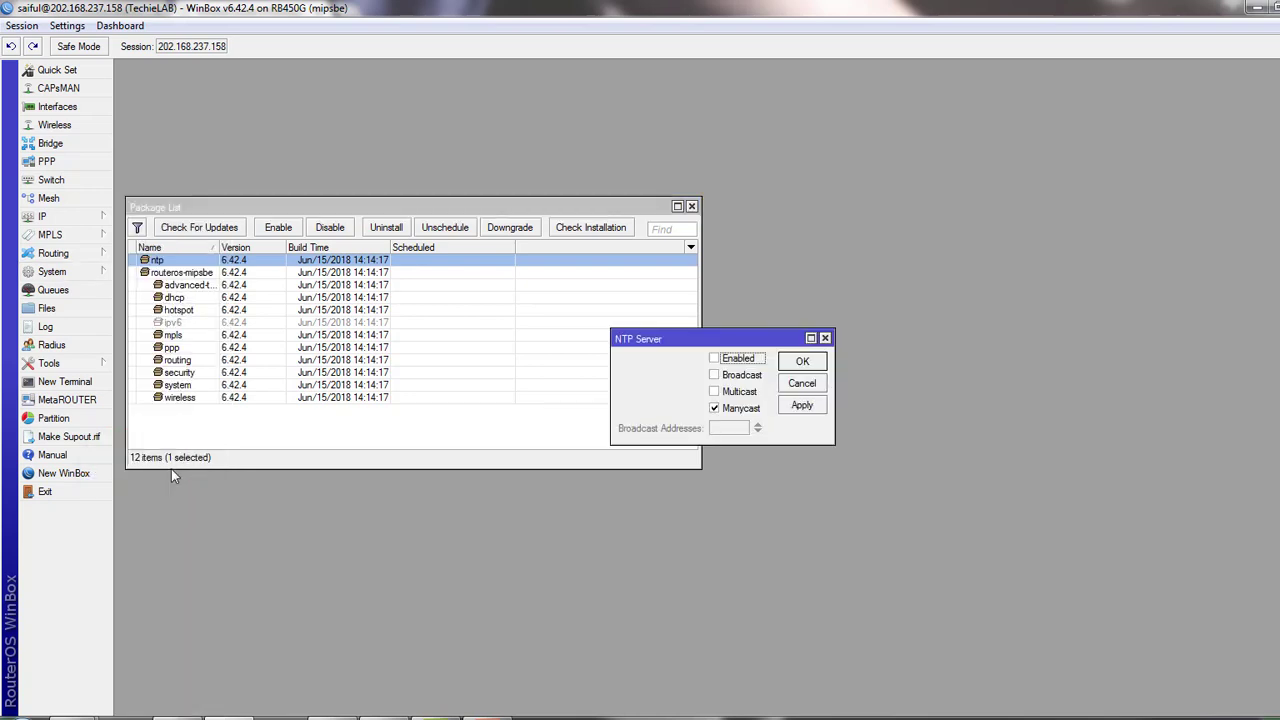